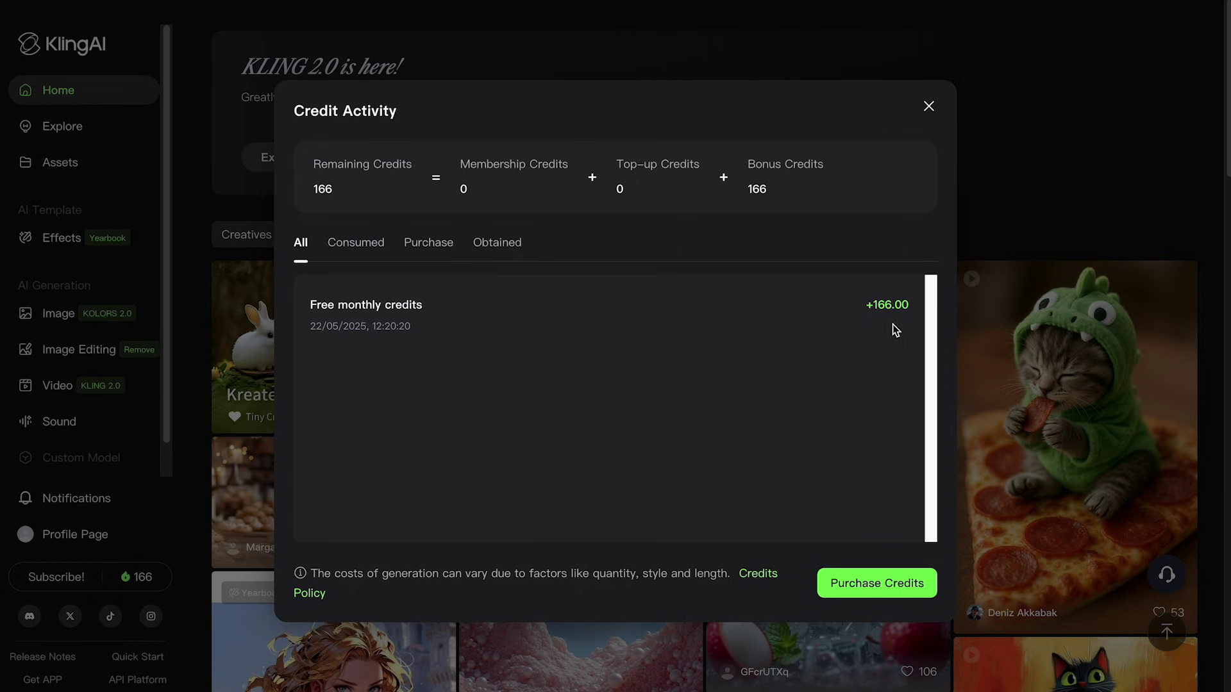
# Step: Close the Credit Activity dialog showing the credit history
pyautogui.click(1223, 308)
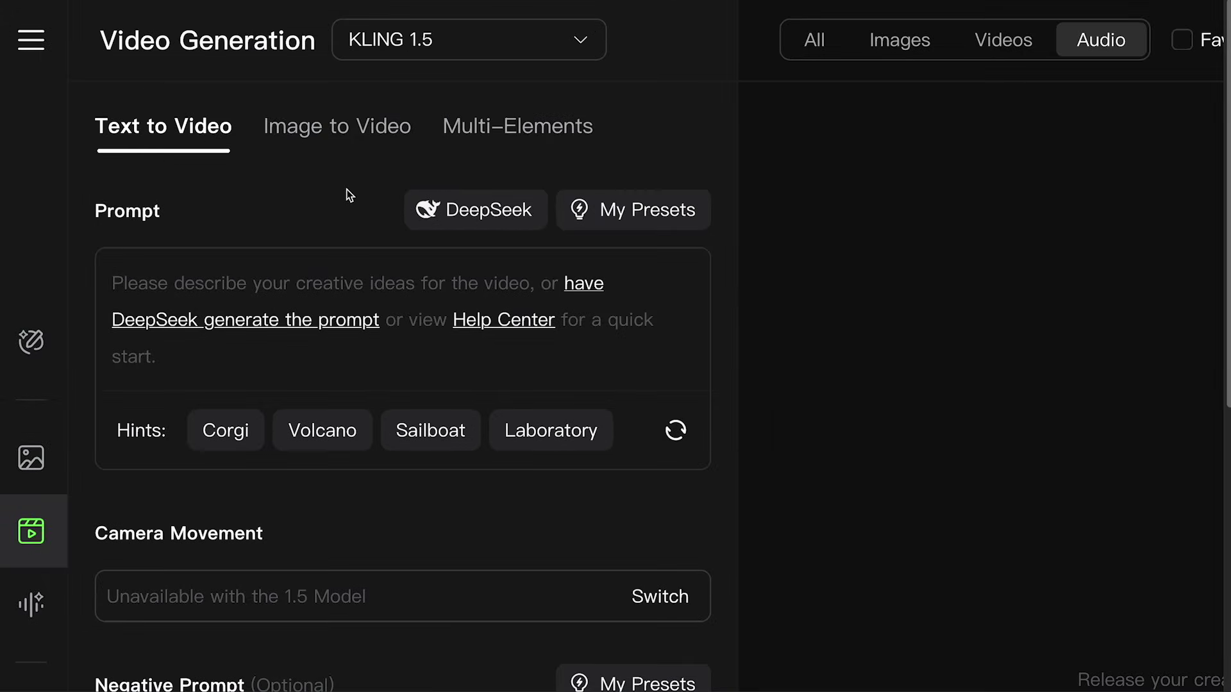
pyautogui.scroll(-1, 362, 151)
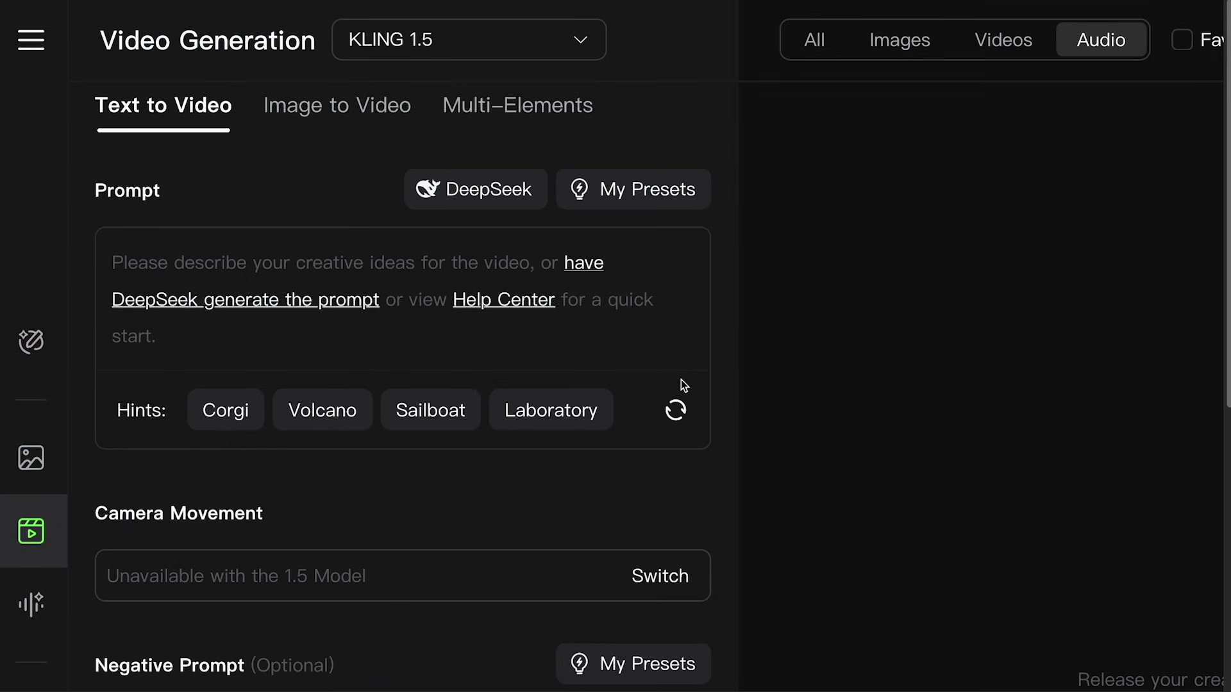
pyautogui.write('subject, scene, action')
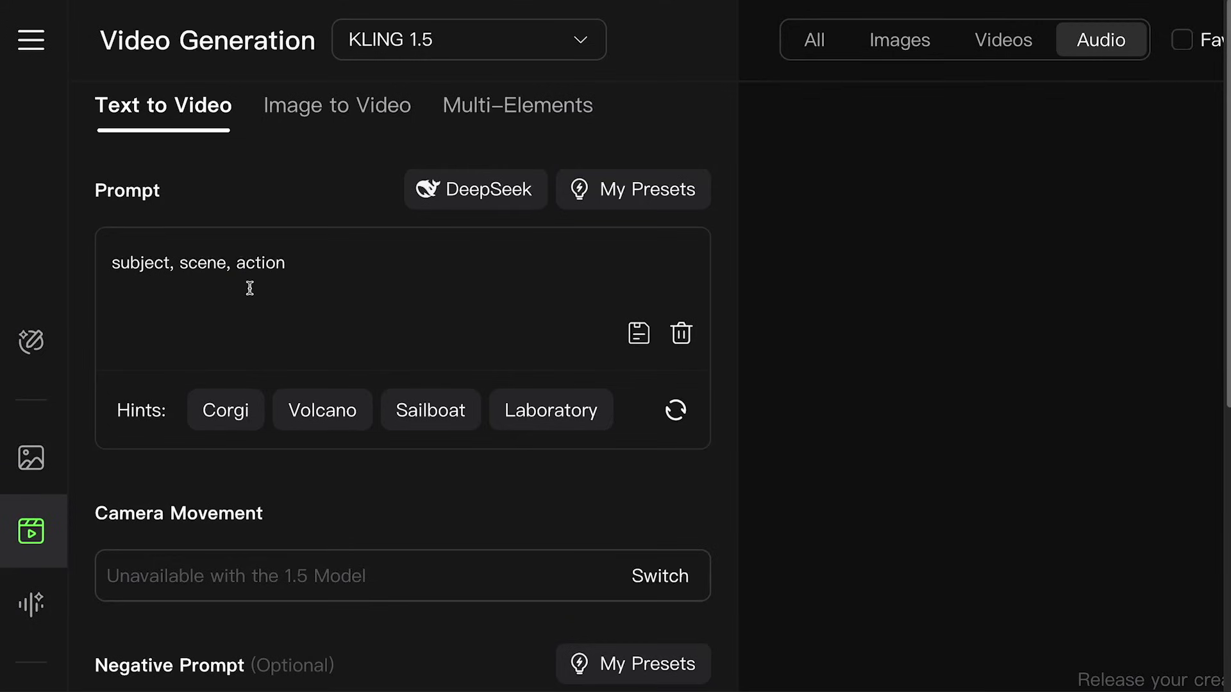
pyautogui.write(', mood, lighting')
# Step: Paste mood, lighting and camera keywords, then the full foggy chess-pawn scene with overhead zoom
pyautogui.hotkey('ctrl', 'a')
pyautogui.write('fog, slow rotation, dramatic lighting, battle-ready atmosphere')
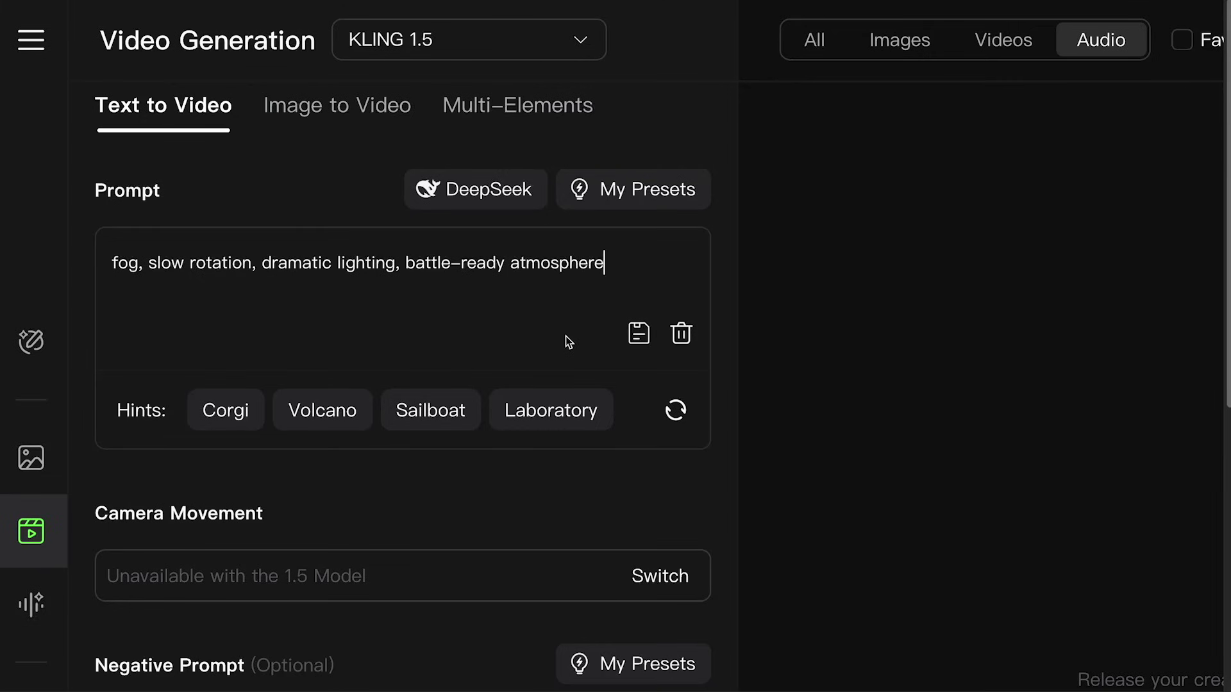
pyautogui.hotkey('ctrl', 'a')
pyautogui.write('zoom from above, low-angle shot')
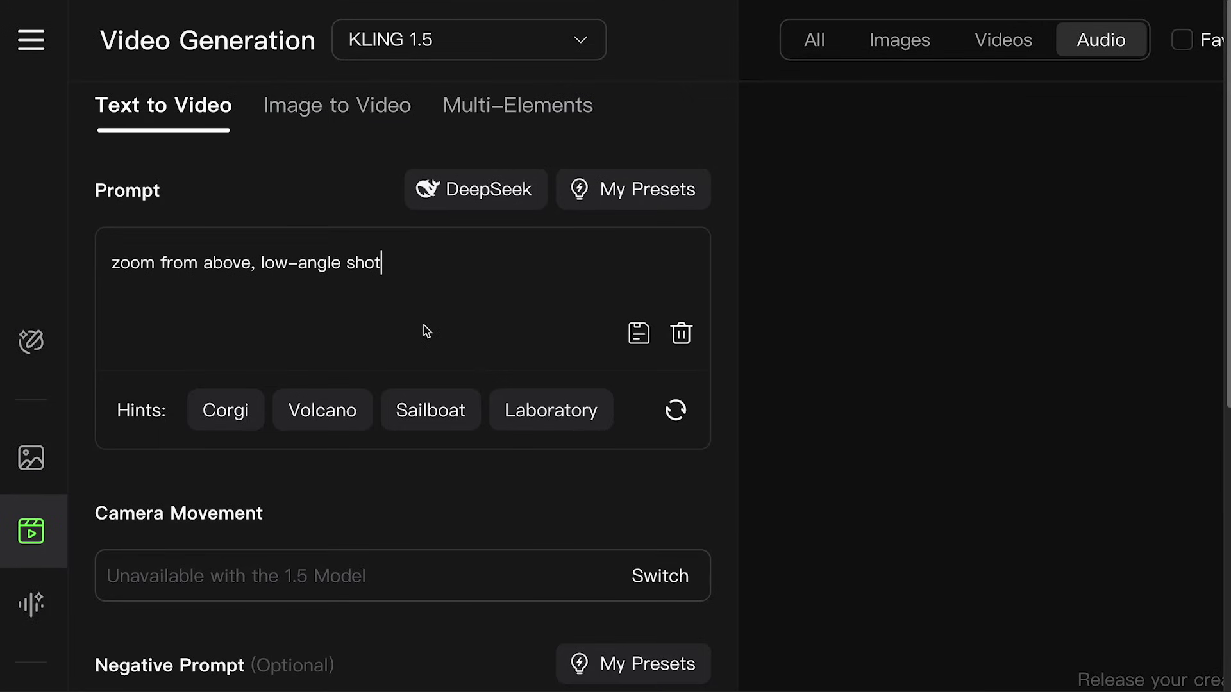
pyautogui.hotkey('ctrl', 'a')
pyautogui.write('A cinematic scene of chess pawns on a wooden chessboard. Dramatic lighting, fog, and battle-ready atmosphere. Camera zooms from above with a slow rotation.')
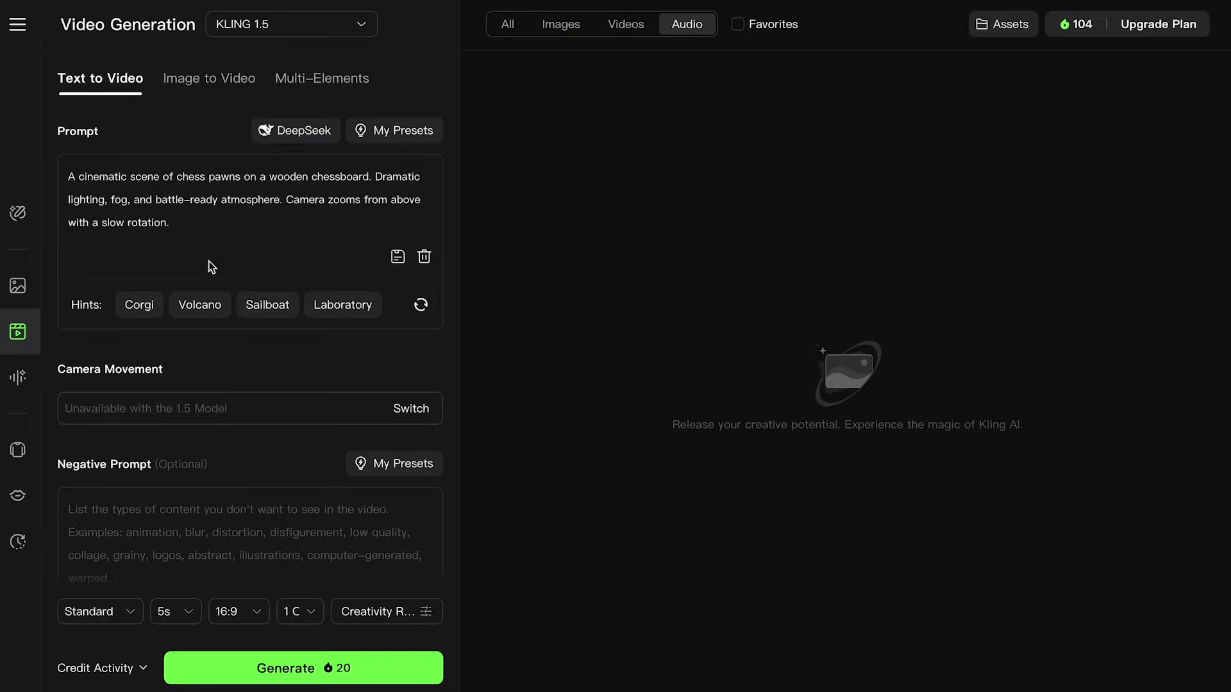
pyautogui.scroll(-2, 195, 561)
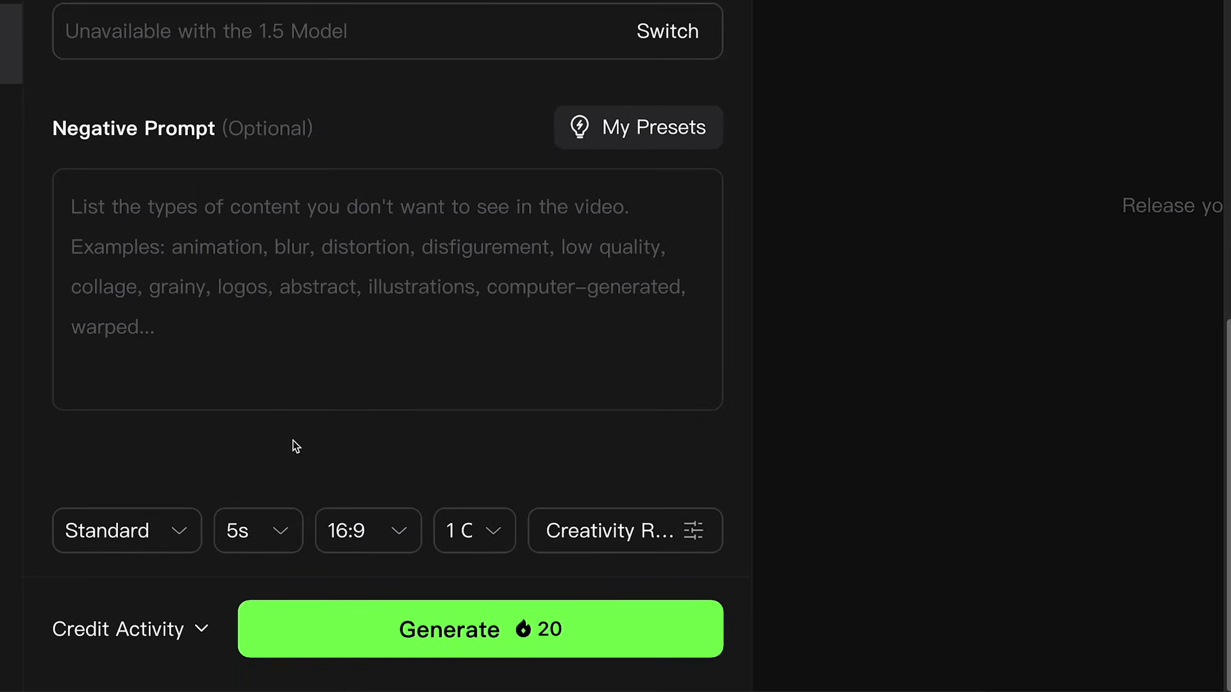
# Step: Keep Standard mode, 5-second length, 16:9 ratio and one output, and open Creativity Relevance
pyautogui.click(177, 537)
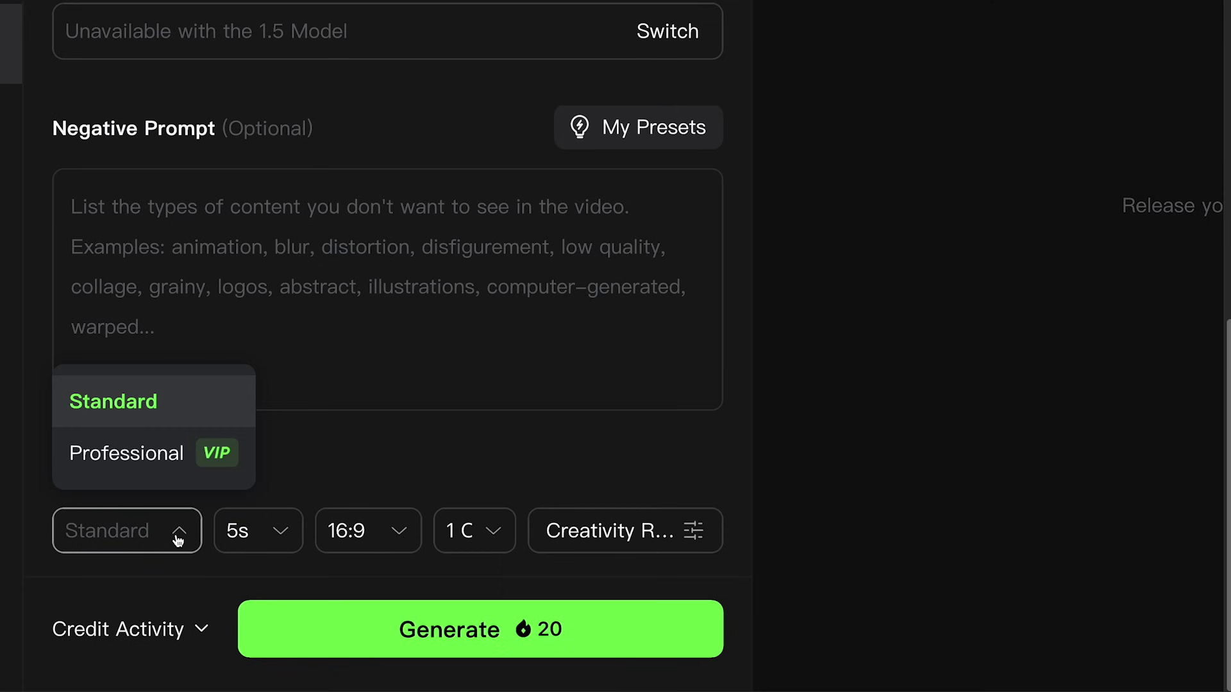
pyautogui.moveTo(258, 531)
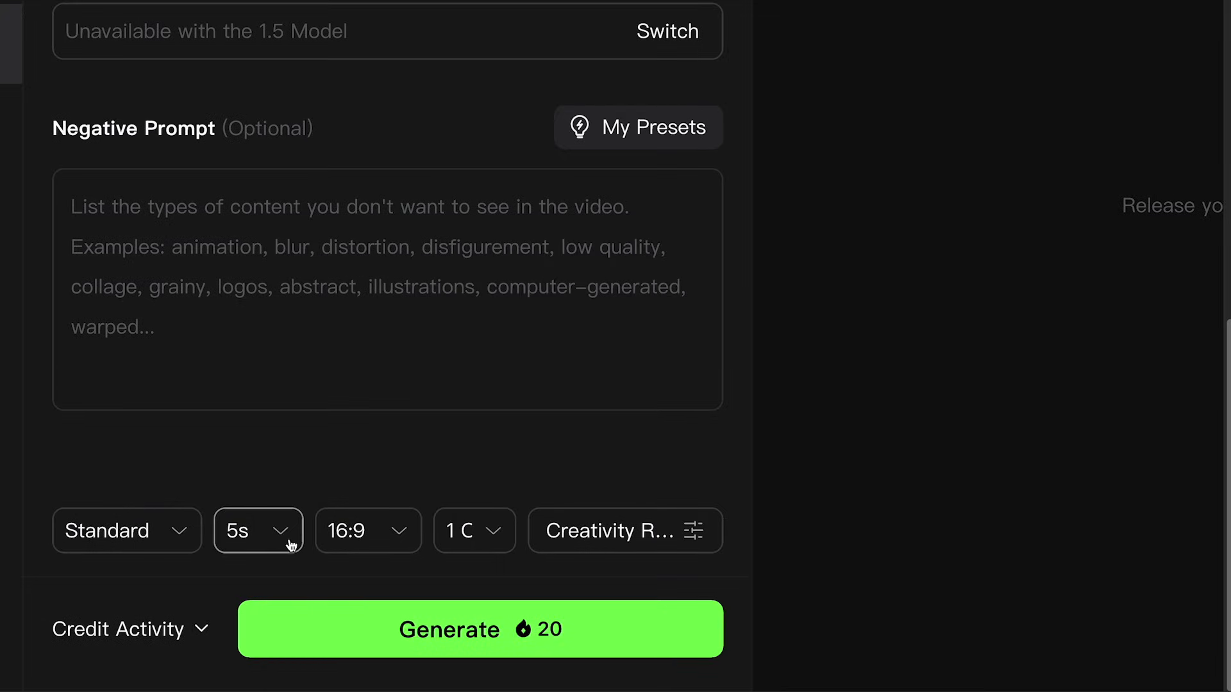
pyautogui.click(291, 544)
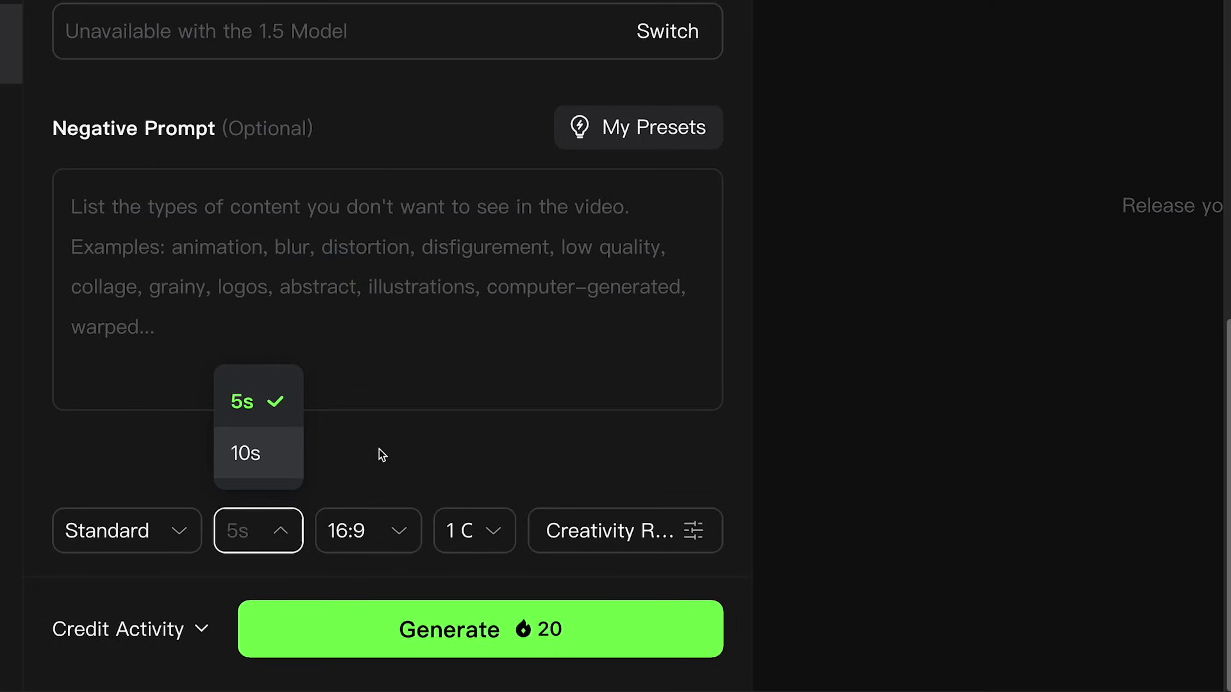
pyautogui.click(419, 448)
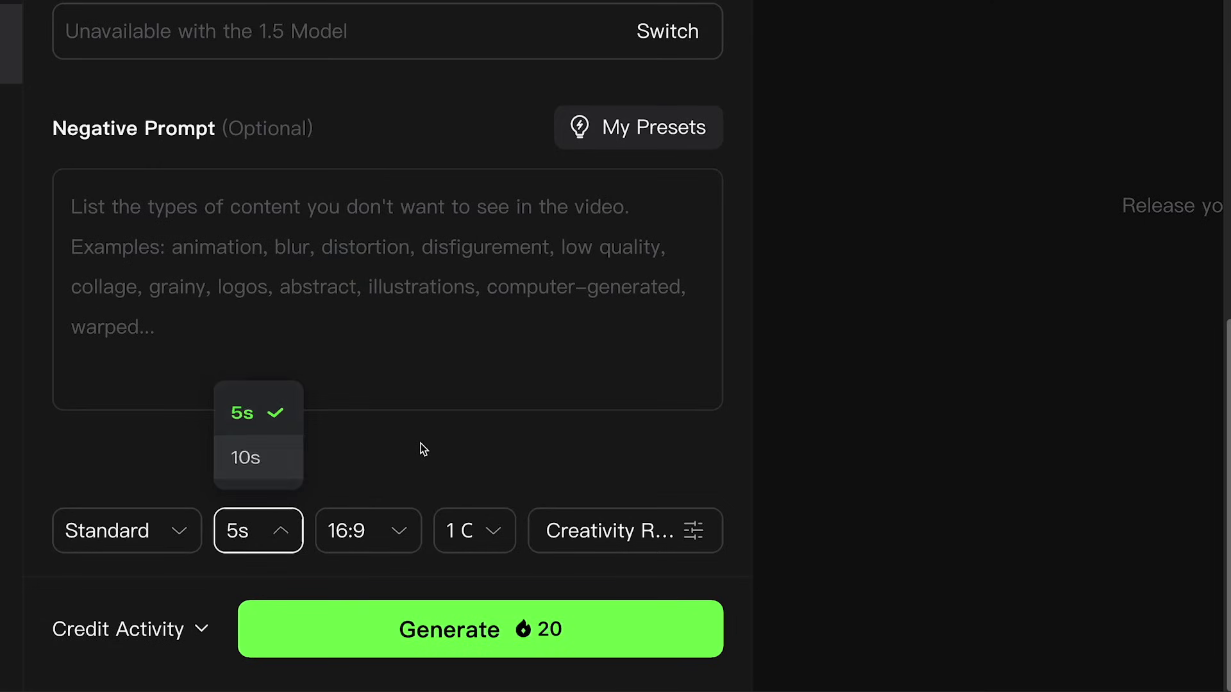
pyautogui.click(400, 547)
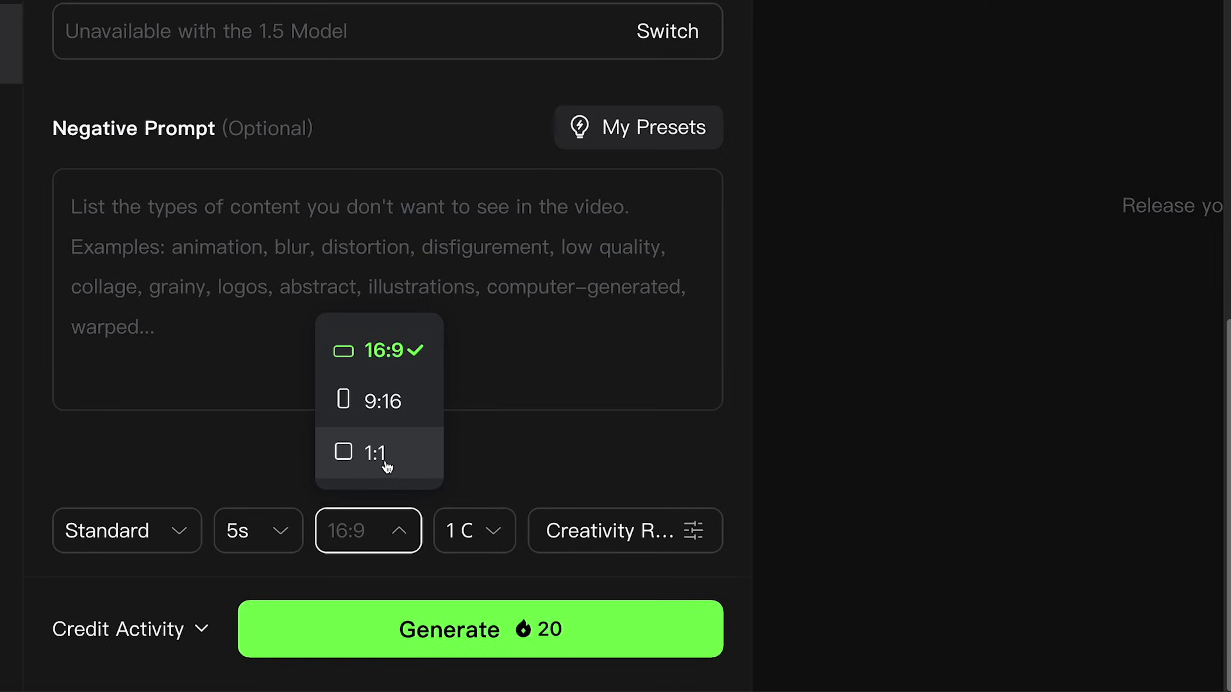
pyautogui.click(516, 462)
pyautogui.click(485, 525)
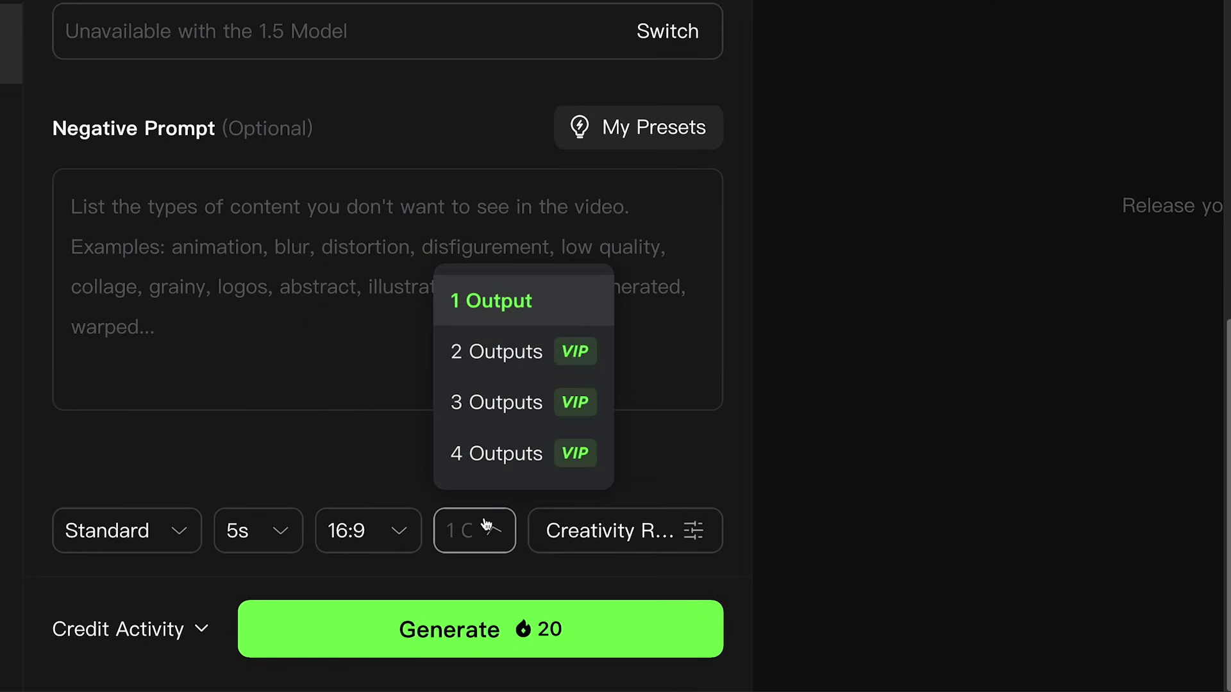
pyautogui.click(620, 534)
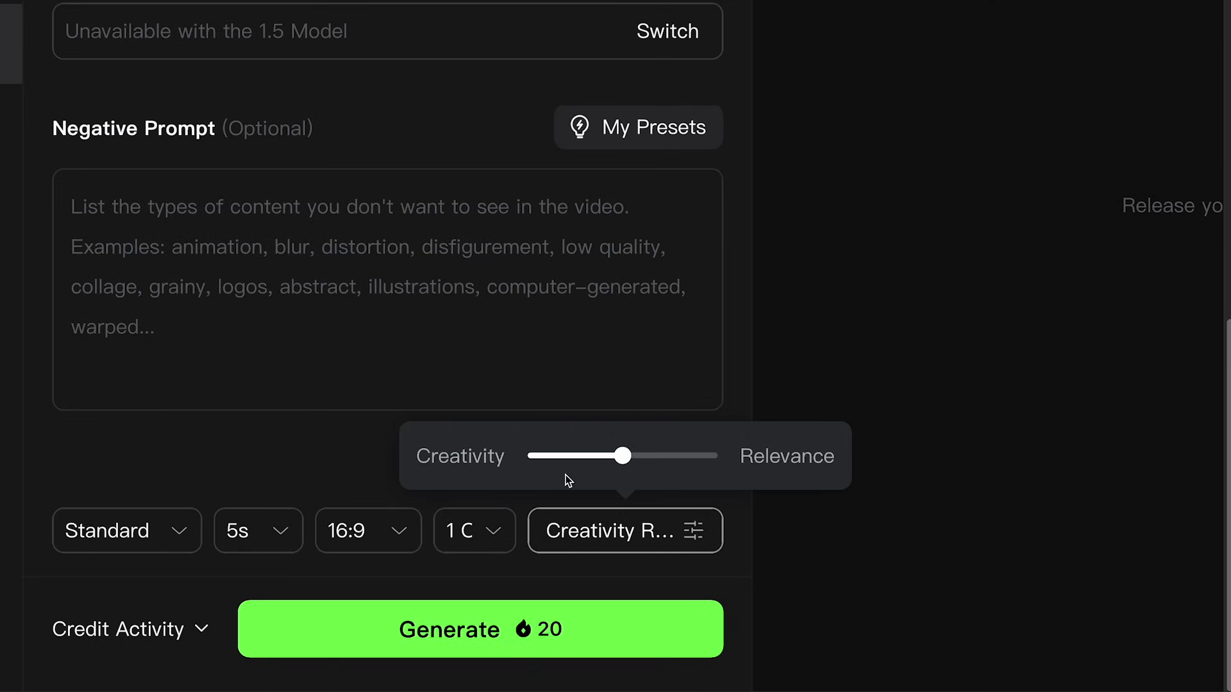
pyautogui.moveTo(622, 456)
pyautogui.moveTo(628, 460); pyautogui.dragTo(644, 460)
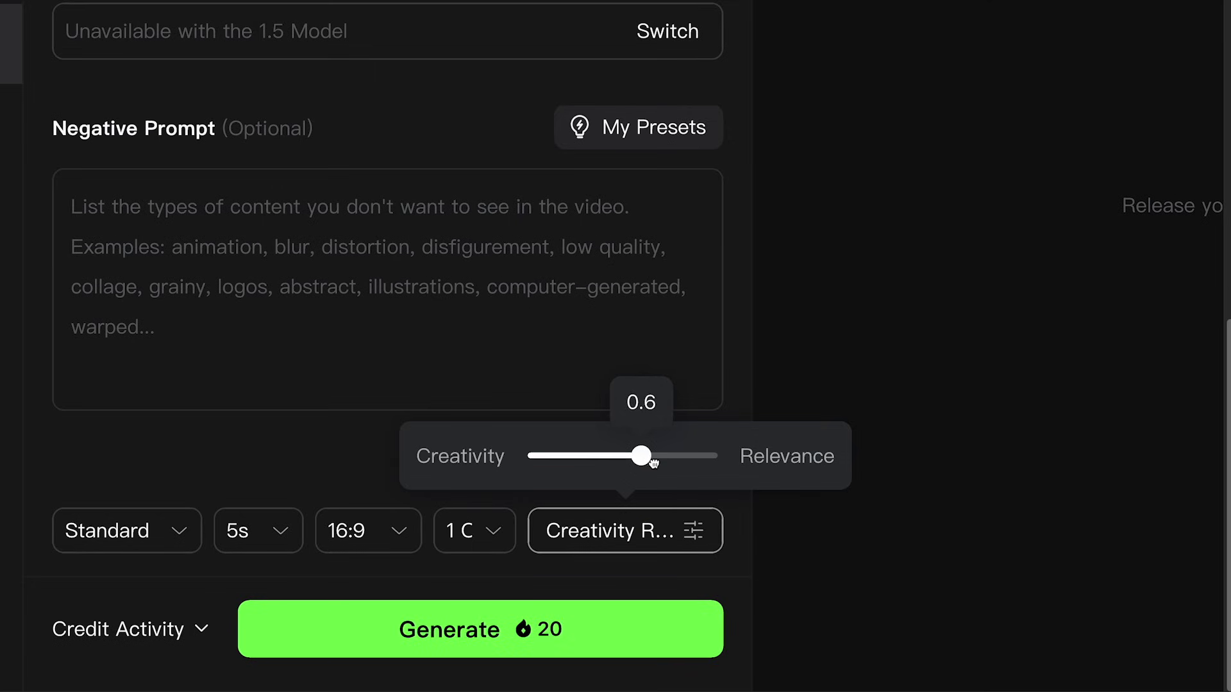
pyautogui.scroll(1, 248, 305)
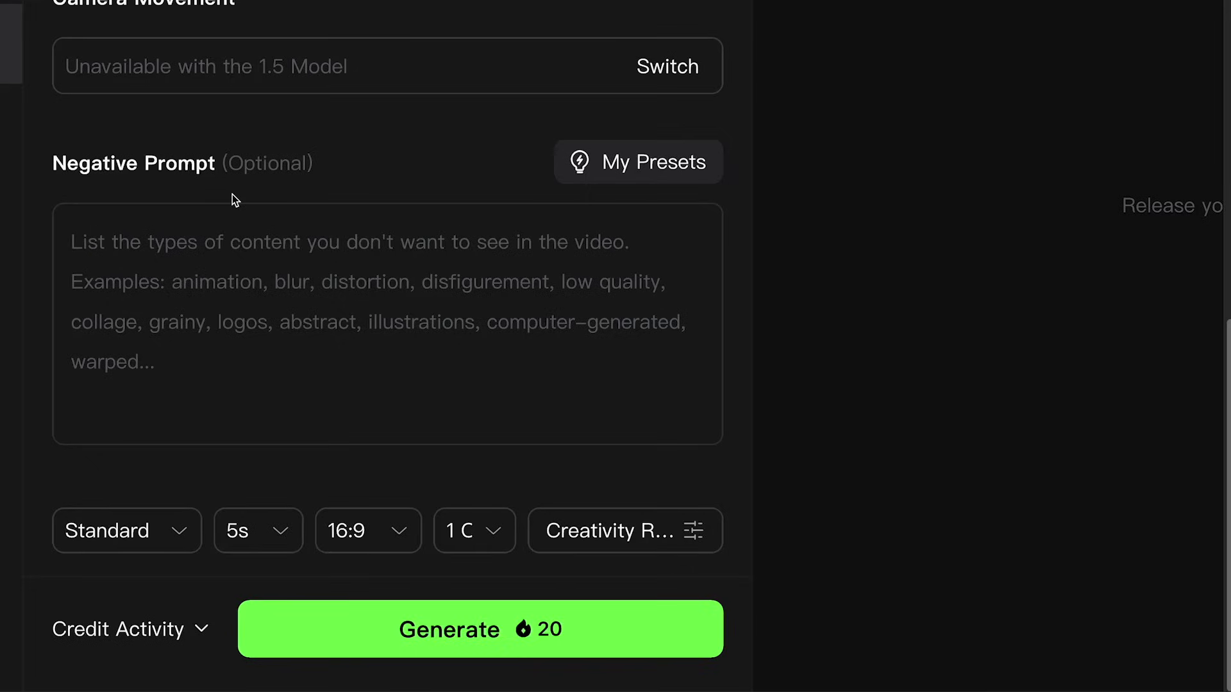
pyautogui.write('blur, low quality, animation, distortion')
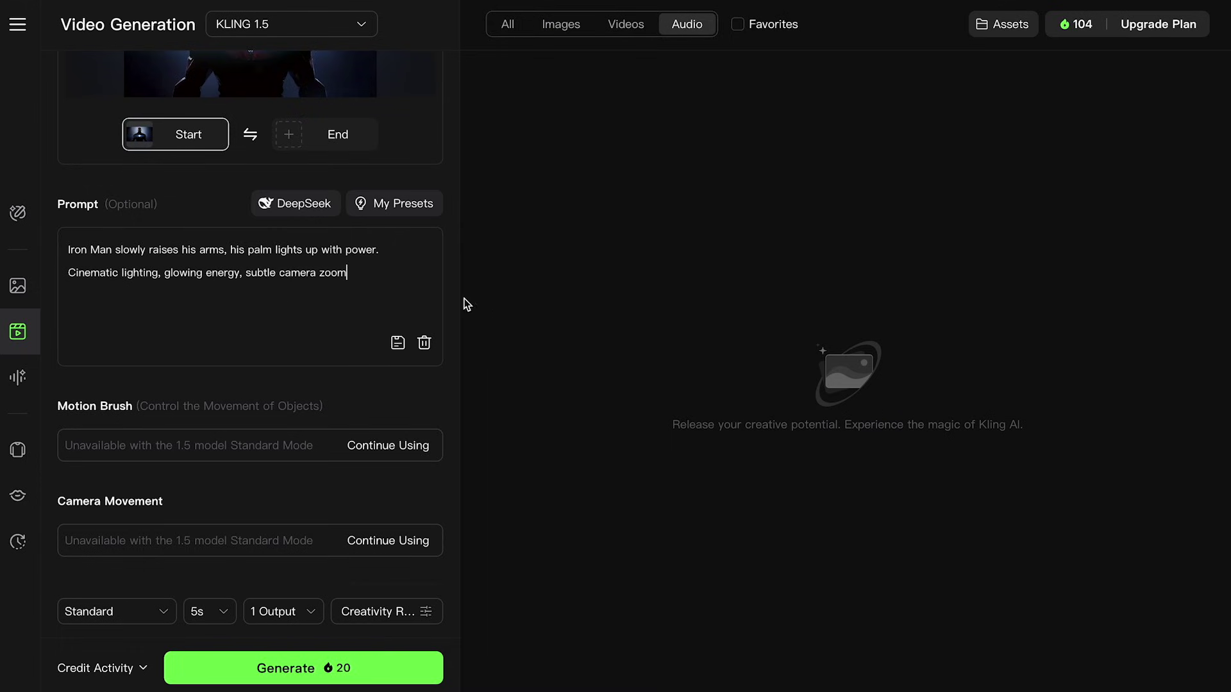
pyautogui.scroll(3, 288, 240)
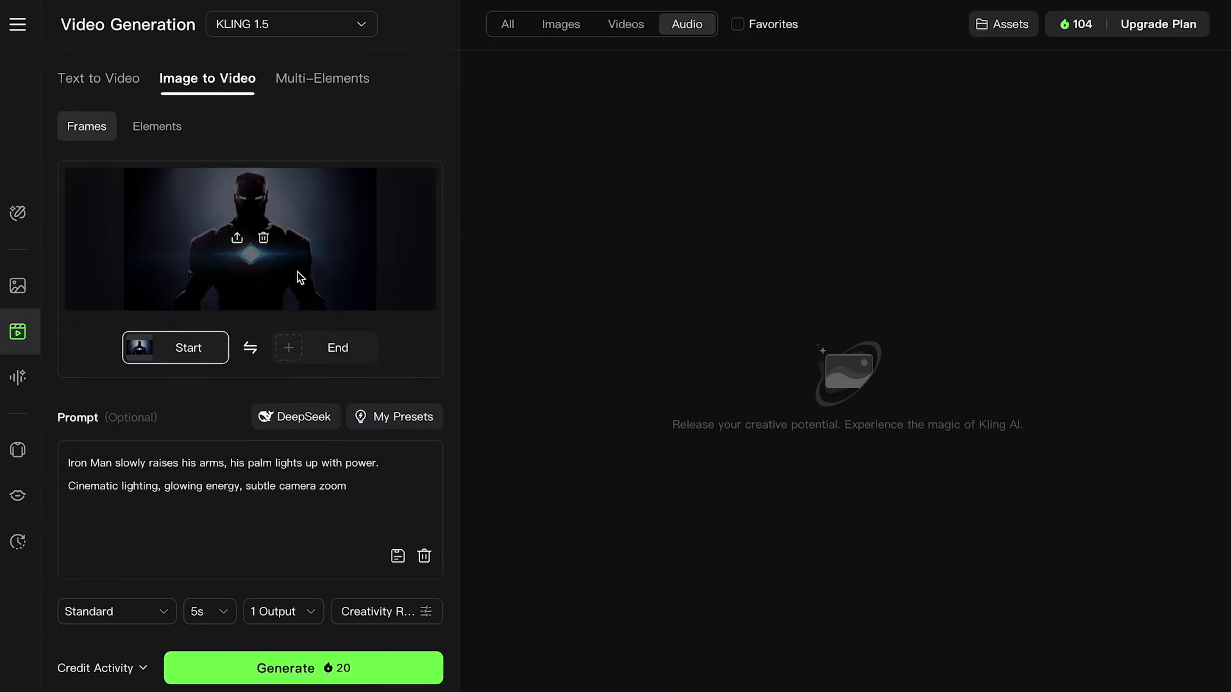
pyautogui.scroll(-2, 241, 337)
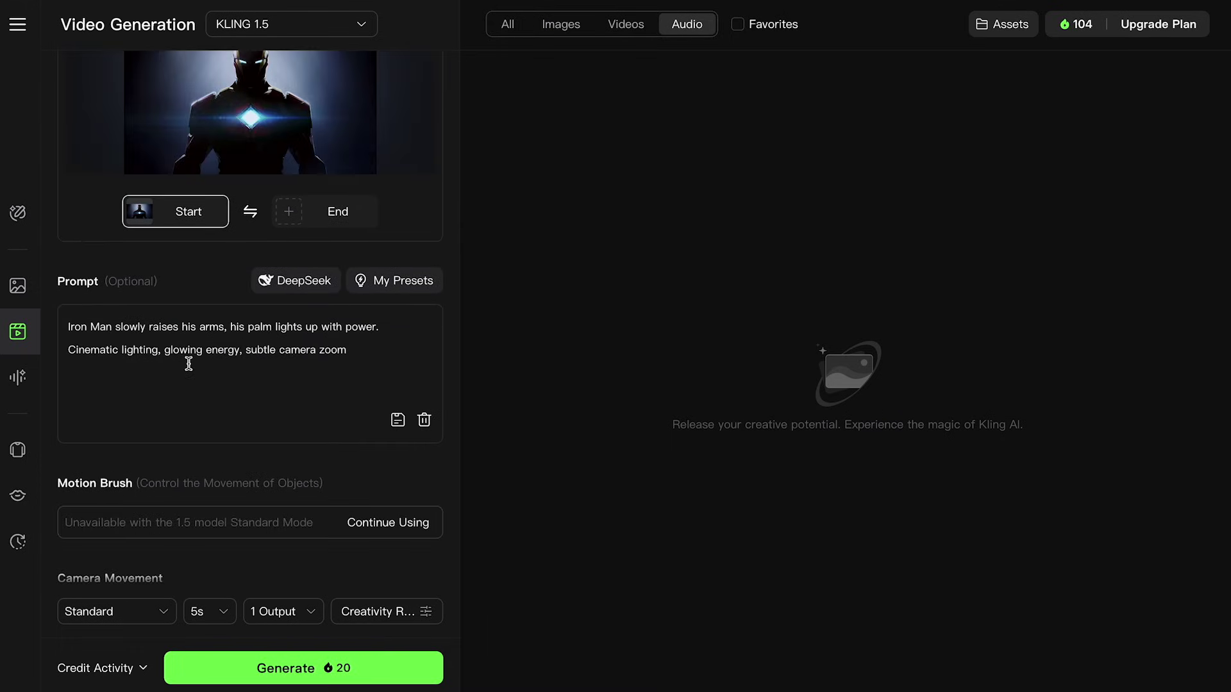
pyautogui.scroll(-2, 211, 339)
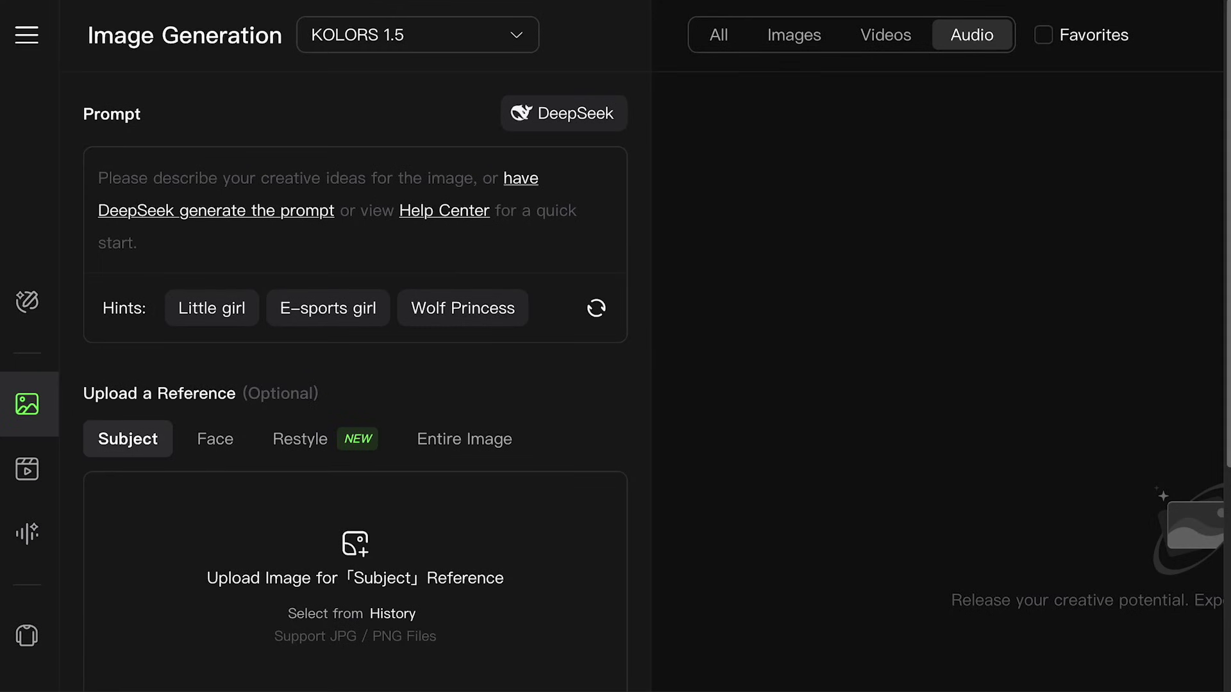
pyautogui.write('A samurai walking through a glowing bamboo forest at night, soft neon light, cinematic depth, mist on the ground.')
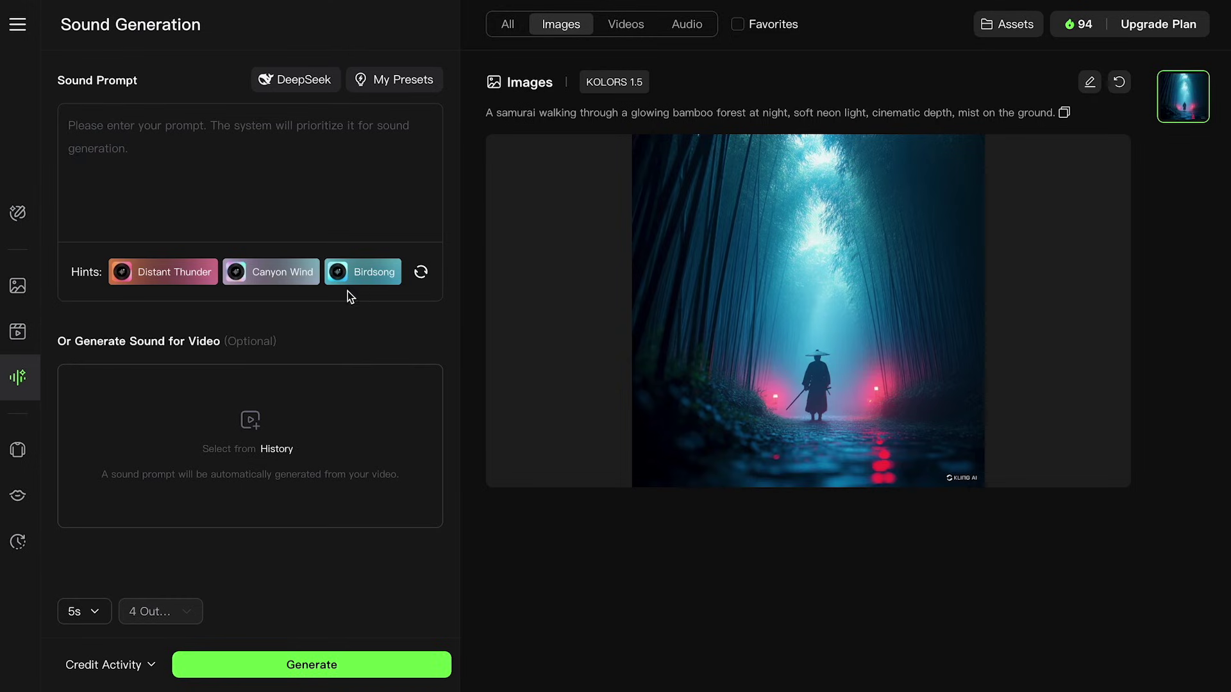
pyautogui.moveTo(808, 258)
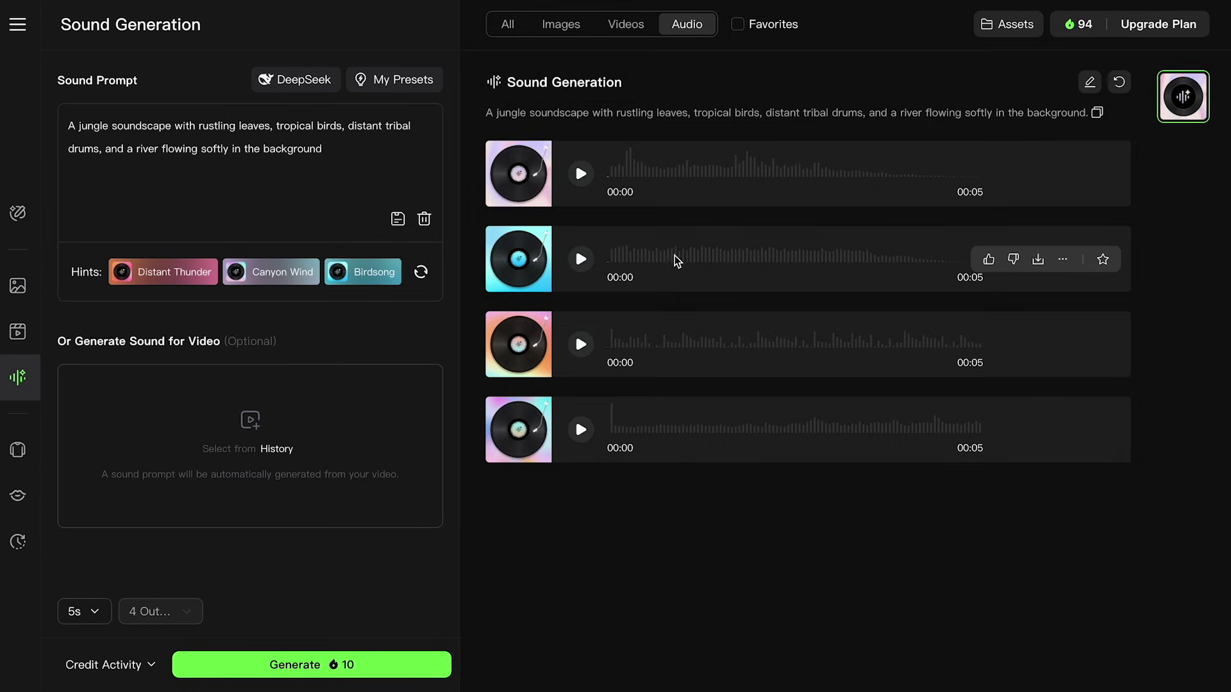
# Step: Play the first jungle soundscape track, then the third one
pyautogui.click(581, 175)
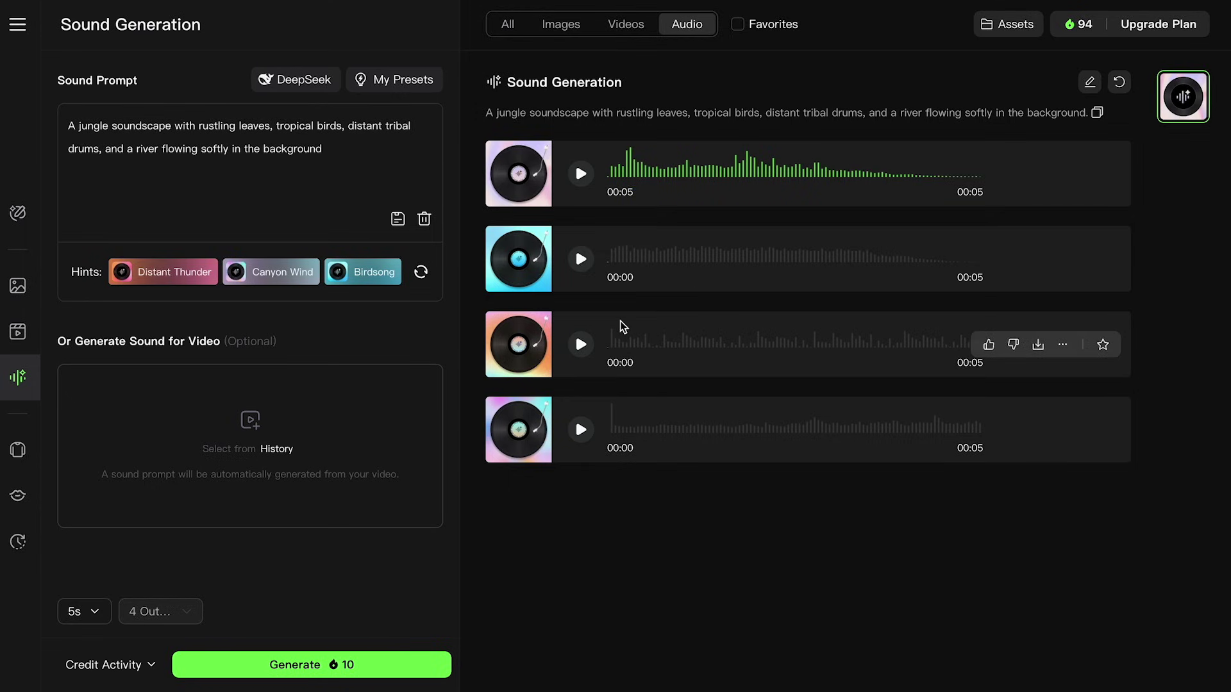
pyautogui.click(581, 345)
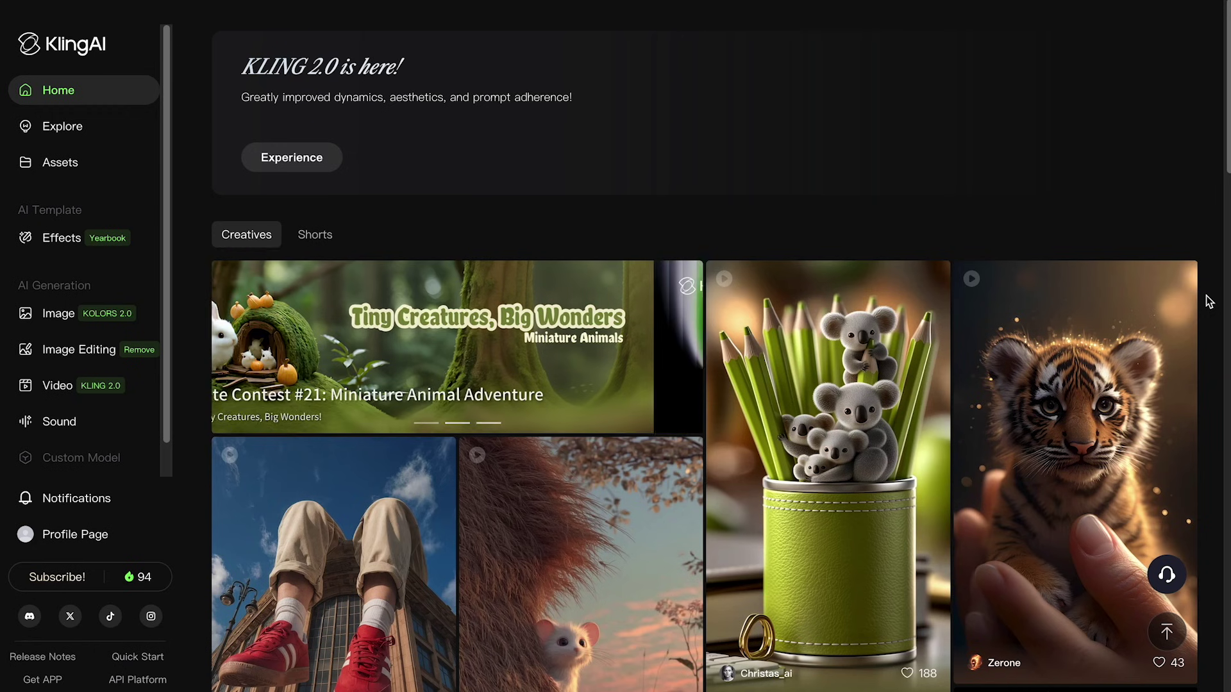
pyautogui.scroll(-1, 1209, 302)
pyautogui.scroll(-1, 1209, 302)
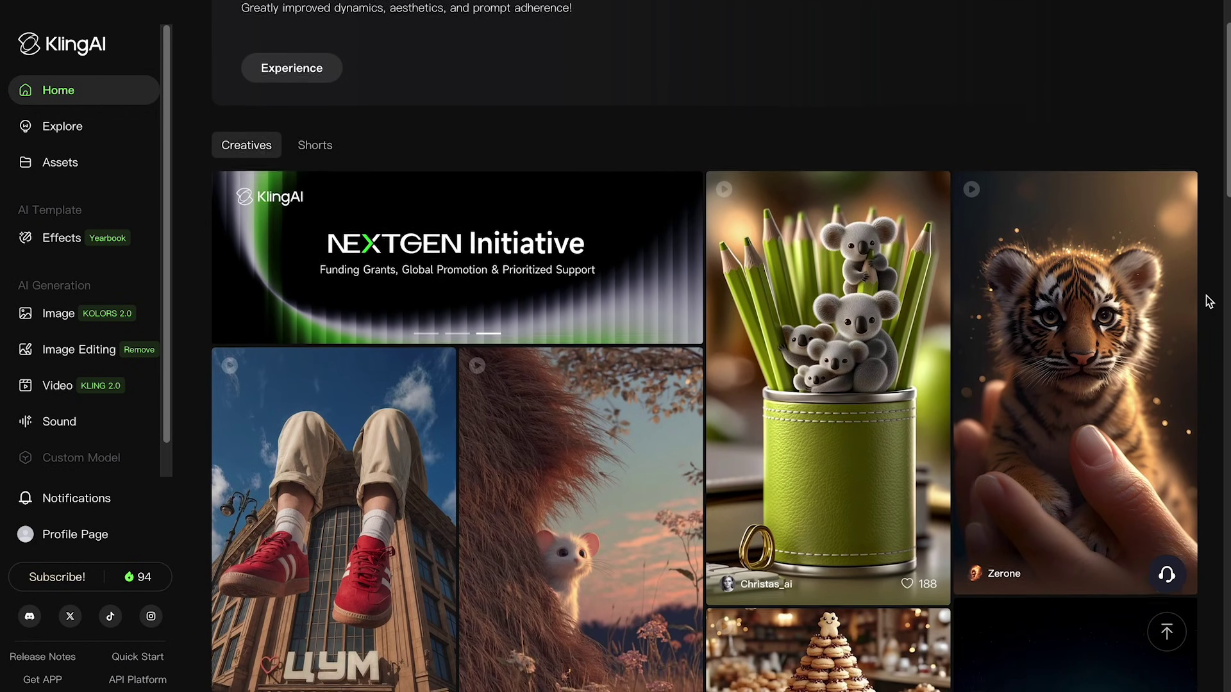
pyautogui.scroll(-3, 1209, 303)
pyautogui.scroll(-1, 1209, 302)
pyautogui.scroll(-1, 1209, 302)
pyautogui.scroll(-2, 1208, 302)
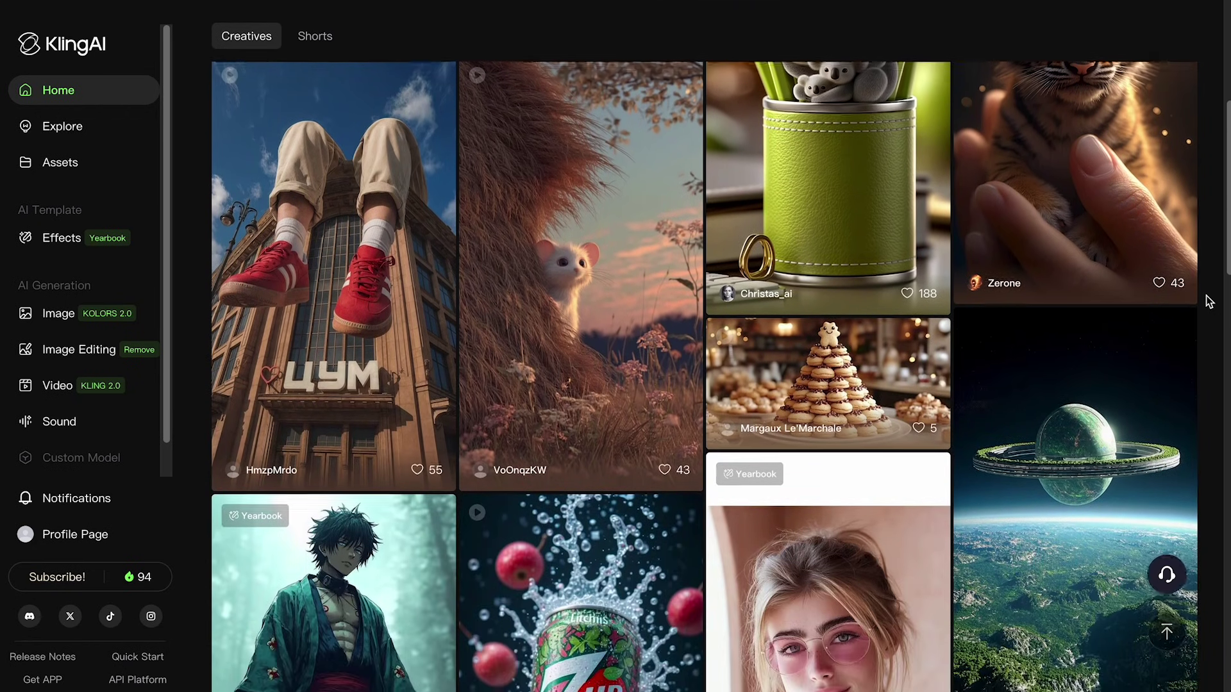
pyautogui.scroll(-2, 1209, 302)
pyautogui.scroll(-2, 1209, 302)
pyautogui.scroll(-1, 1209, 302)
pyautogui.scroll(-1, 1209, 302)
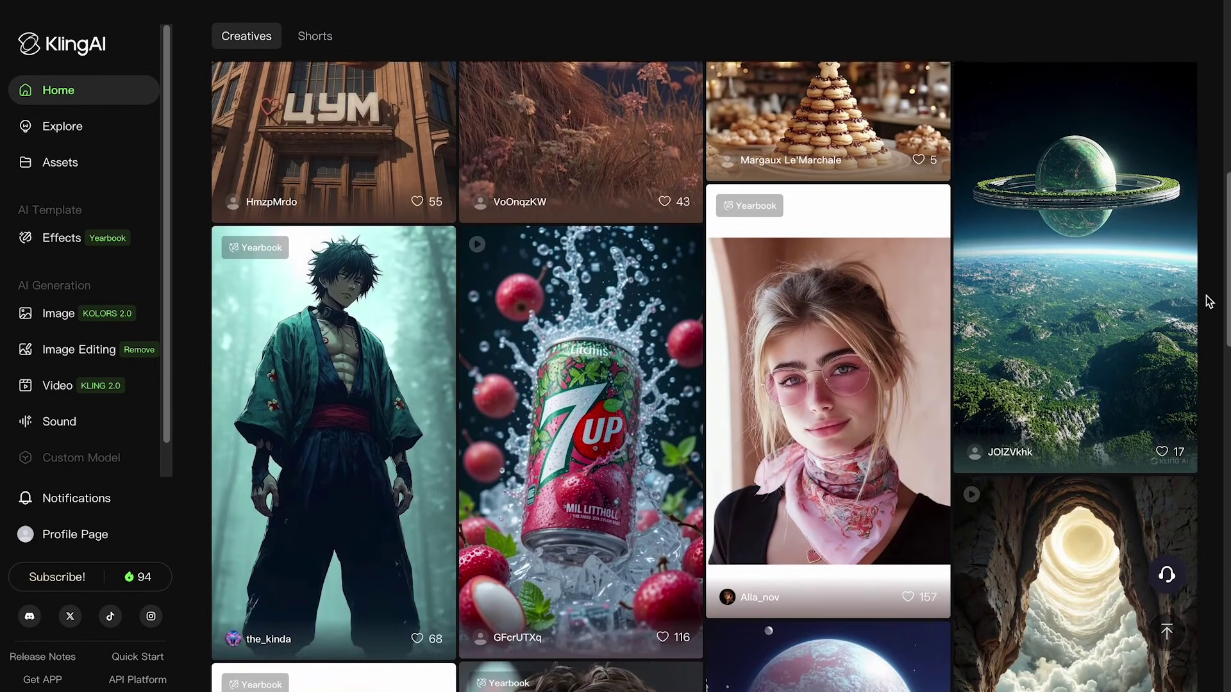
pyautogui.scroll(-1, 1208, 302)
pyautogui.scroll(-1, 1209, 302)
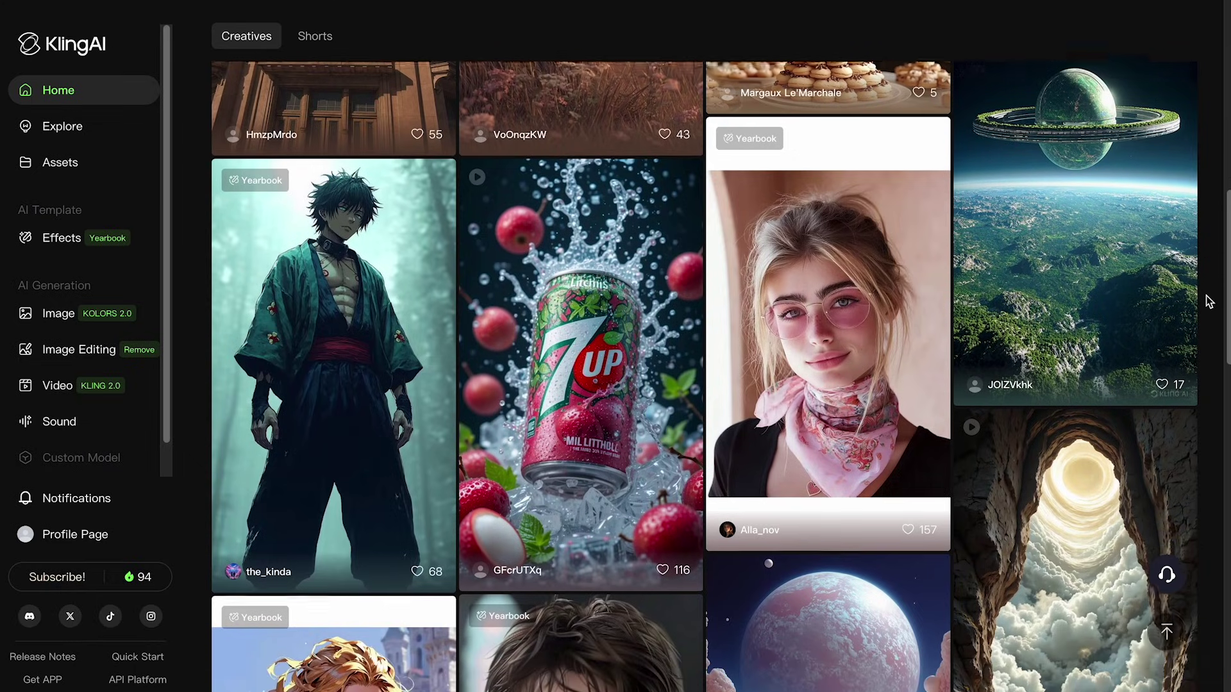
pyautogui.scroll(-1, 1209, 302)
pyautogui.click(572, 290)
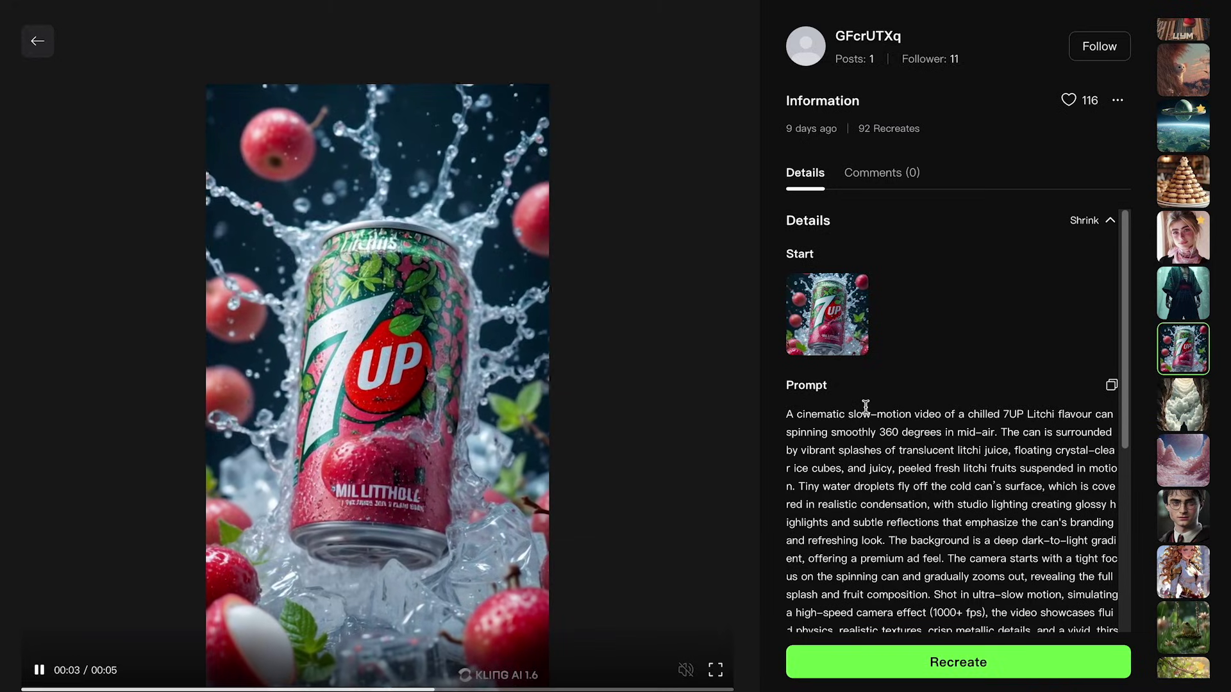
pyautogui.press('Up')
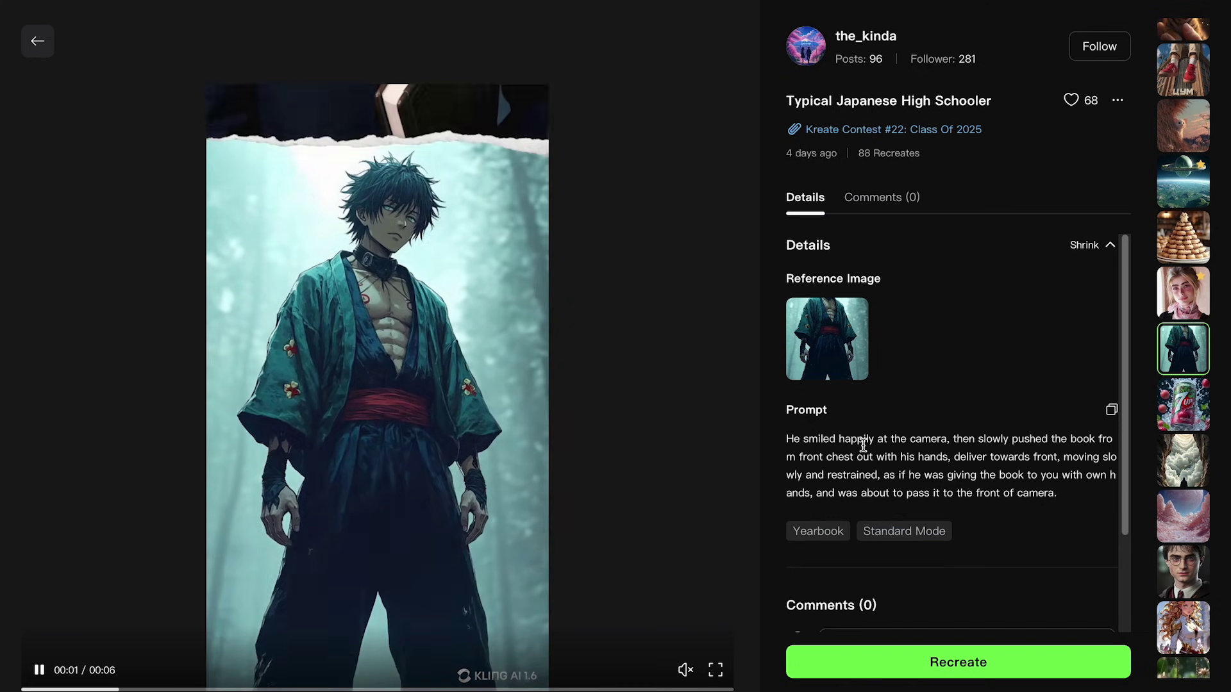
pyautogui.press('Escape')
pyautogui.scroll(-1, 1130, 337)
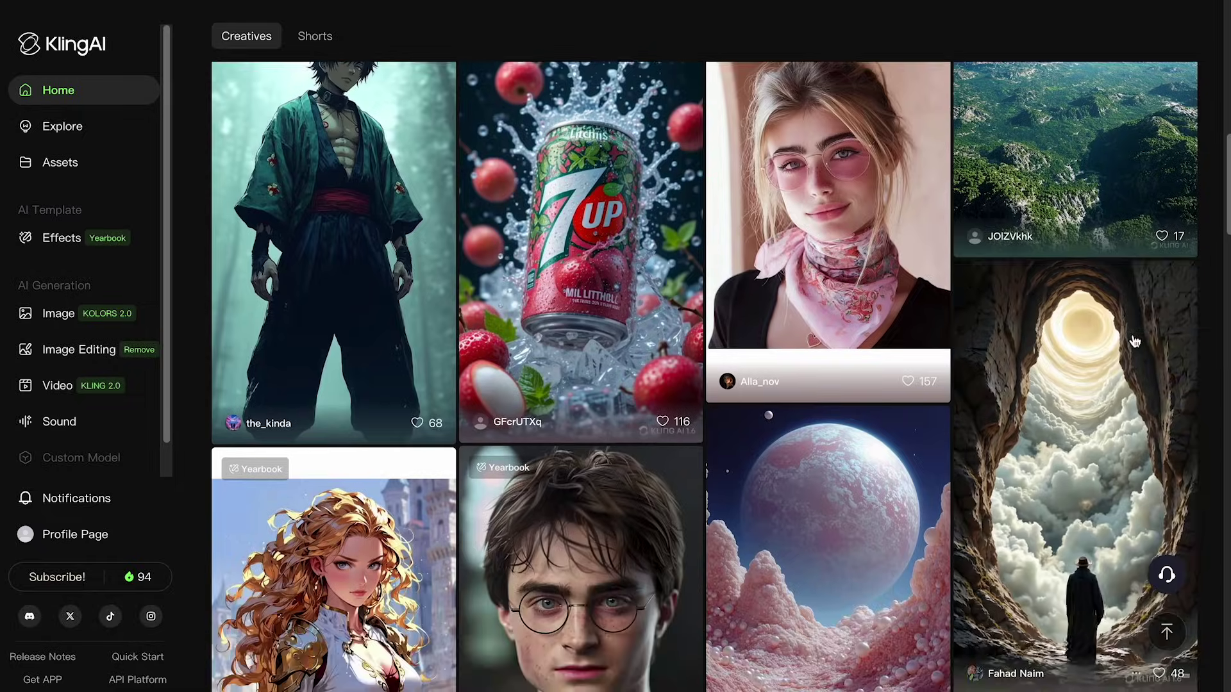
pyautogui.scroll(-4, 1133, 342)
pyautogui.scroll(-1, 1133, 341)
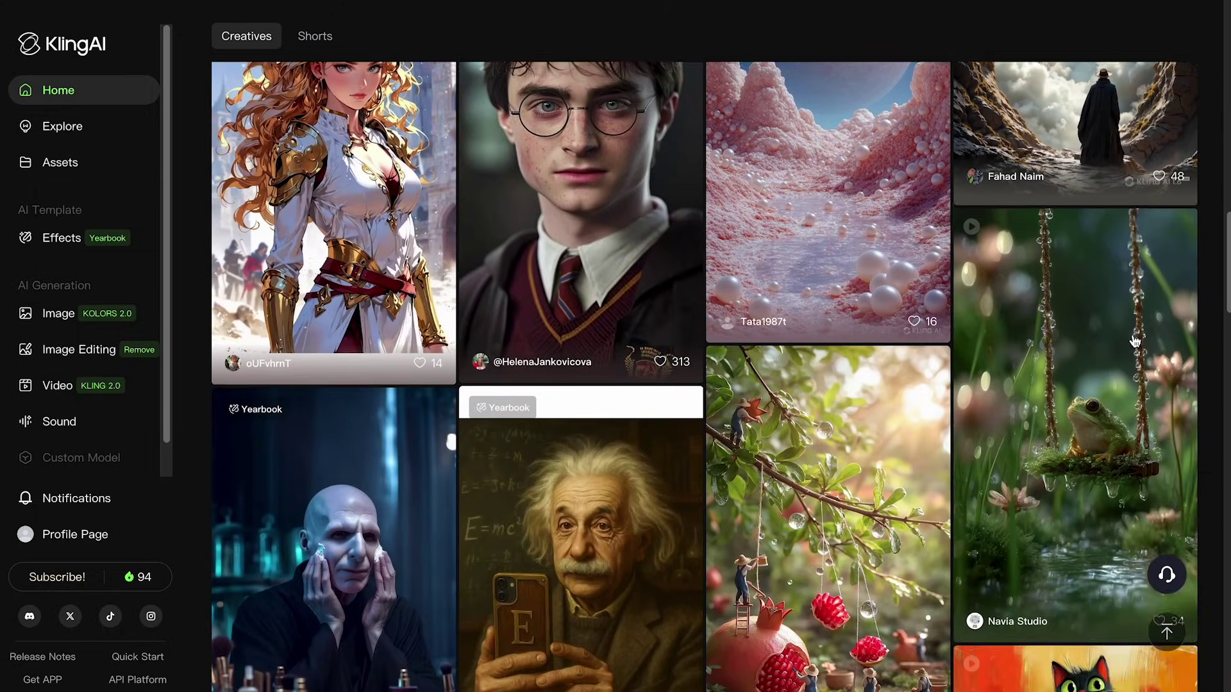
pyautogui.scroll(-1, 1133, 342)
pyautogui.scroll(-2, 1134, 342)
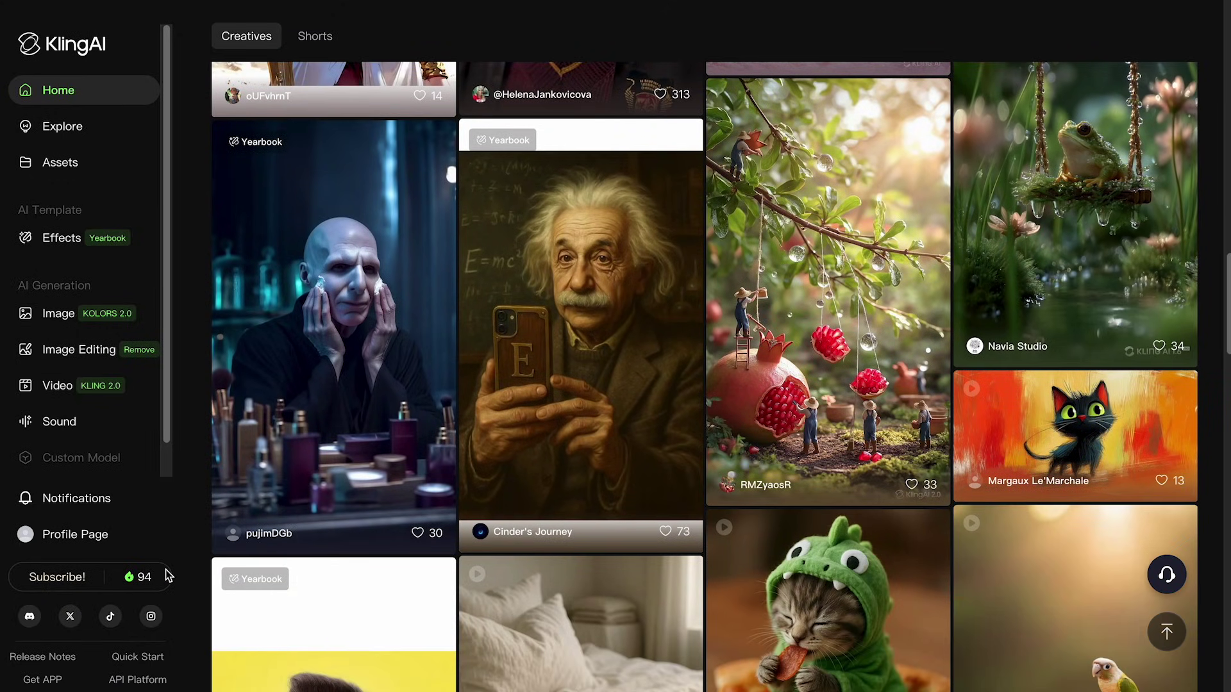
pyautogui.click(144, 579)
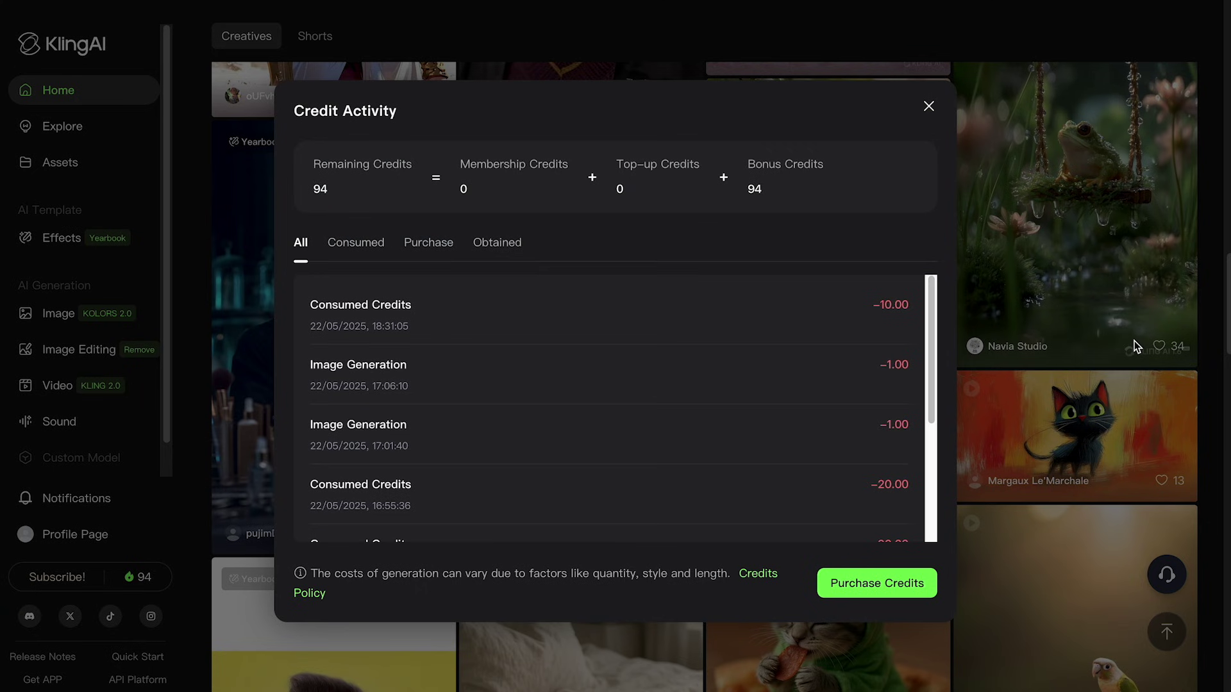
pyautogui.click(1052, 360)
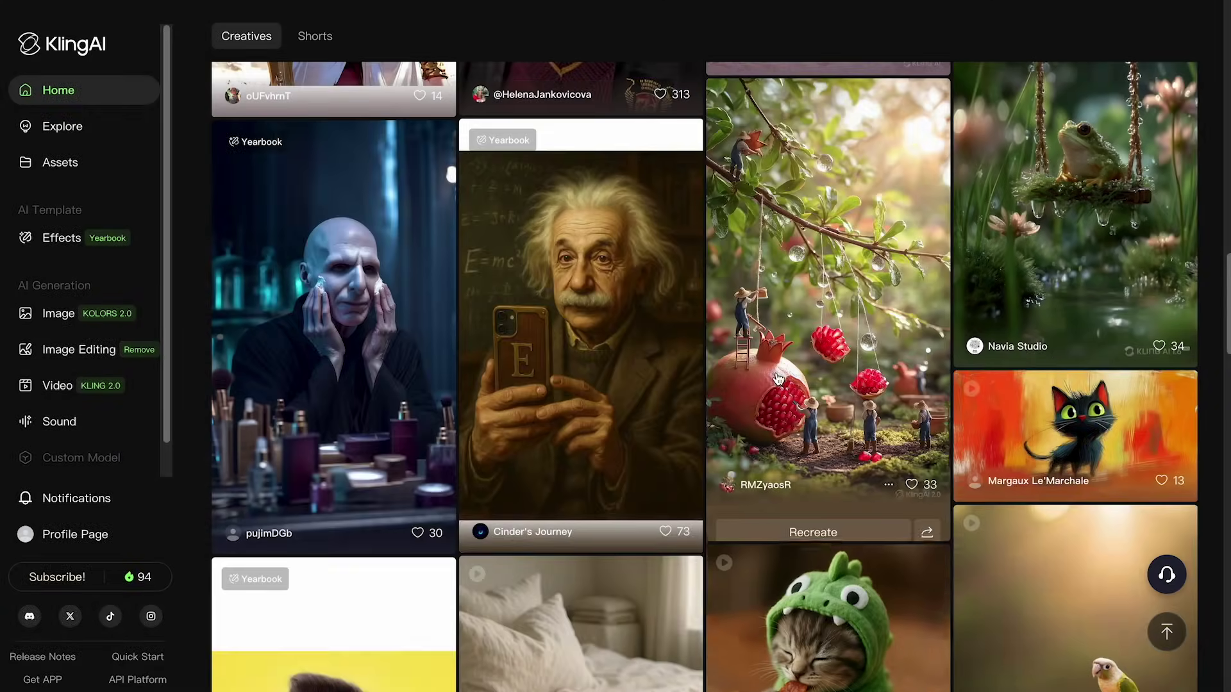
pyautogui.scroll(-1, 777, 378)
pyautogui.scroll(-2, 777, 379)
pyautogui.scroll(-1, 778, 378)
pyautogui.scroll(-1, 777, 379)
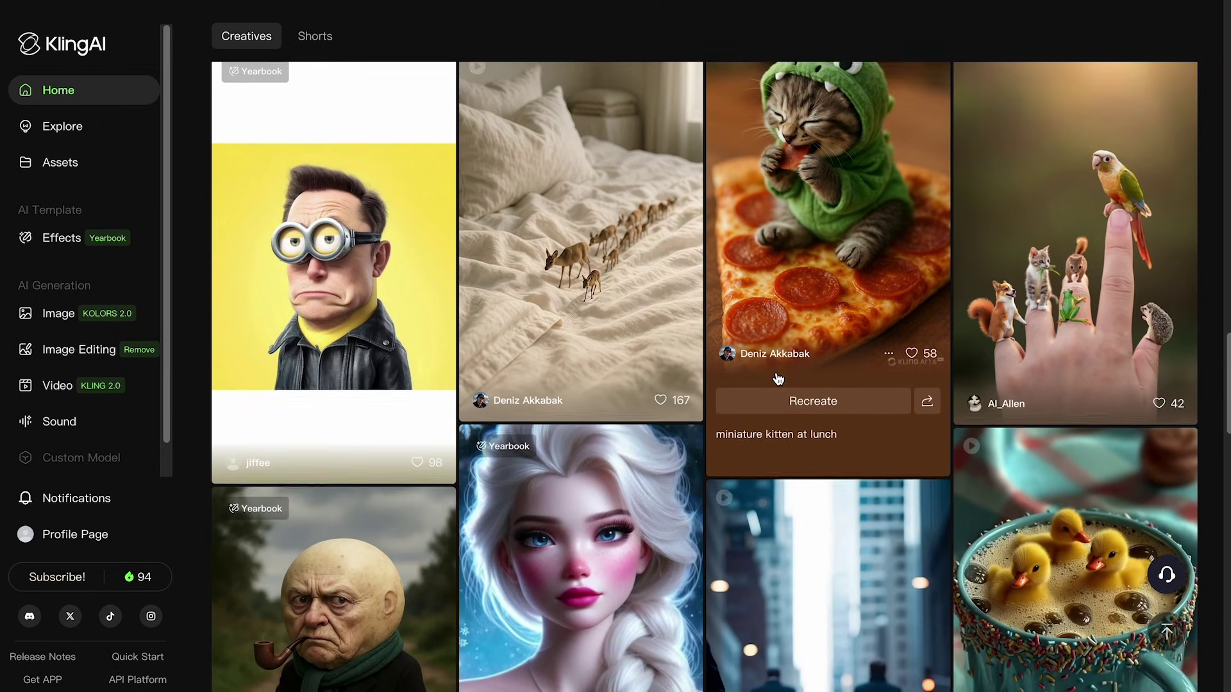
pyautogui.scroll(-2, 777, 378)
pyautogui.scroll(-3, 778, 378)
pyautogui.scroll(-1, 777, 378)
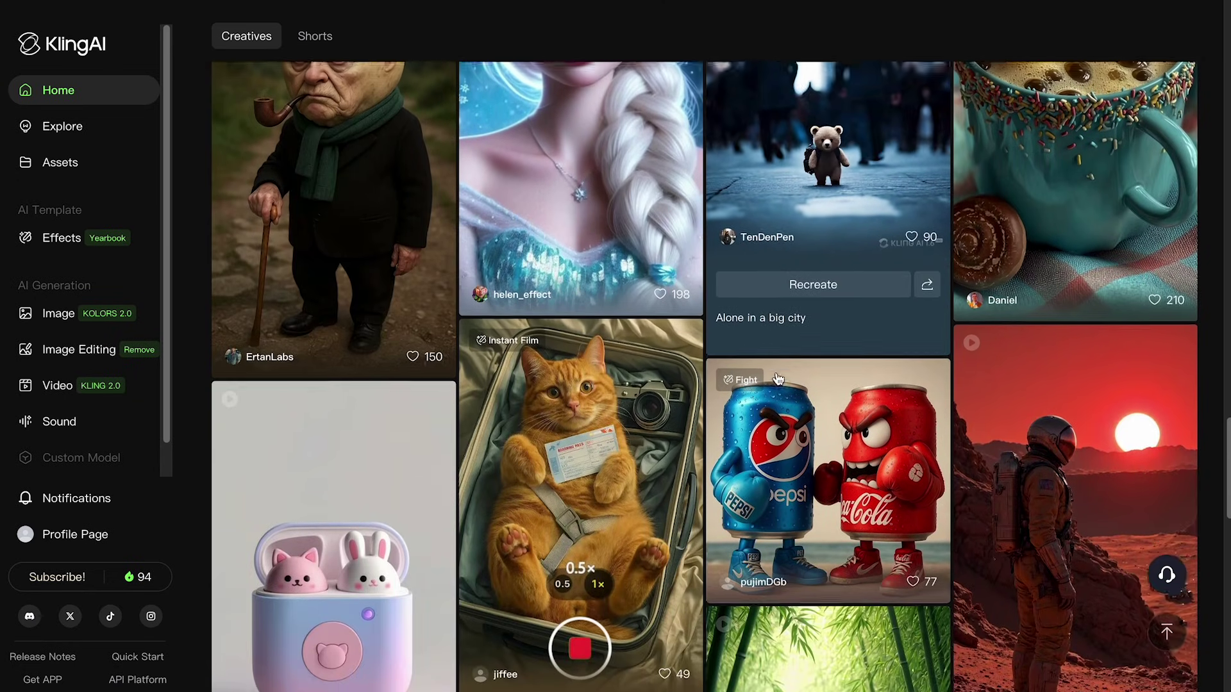
pyautogui.scroll(-1, 777, 378)
pyautogui.scroll(-3, 777, 378)
pyautogui.scroll(-1, 778, 377)
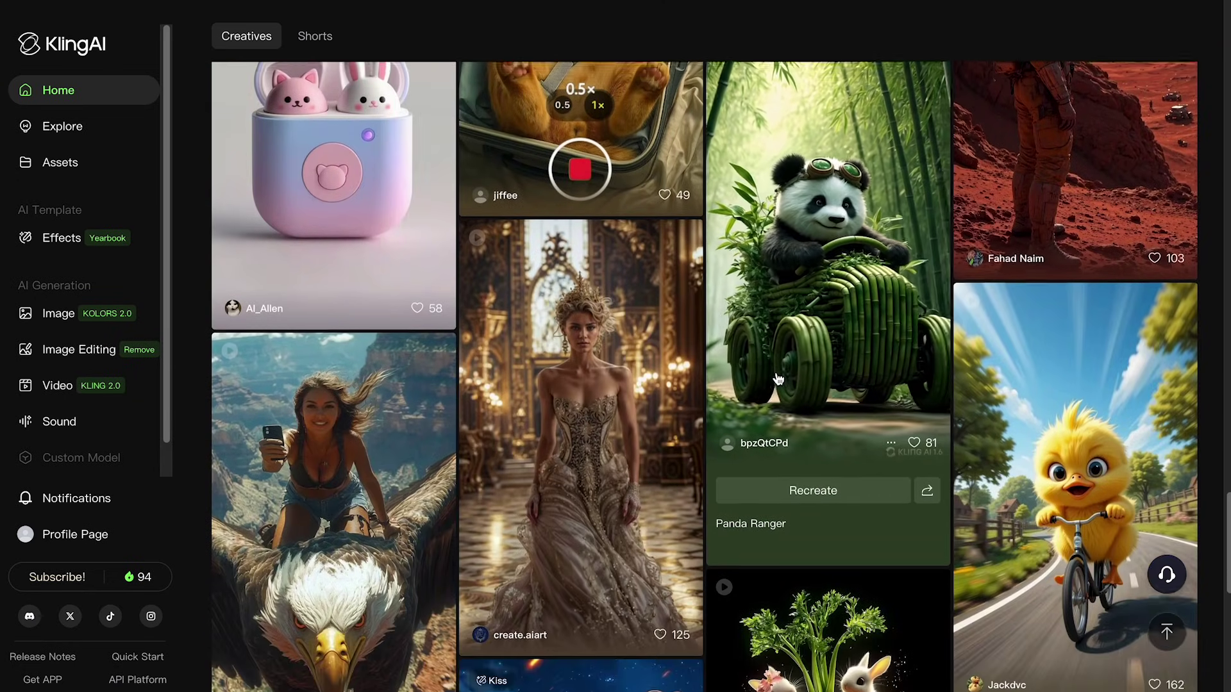
pyautogui.scroll(-1, 777, 379)
pyautogui.scroll(-2, 777, 379)
pyautogui.scroll(-1, 777, 377)
pyautogui.scroll(-1, 777, 377)
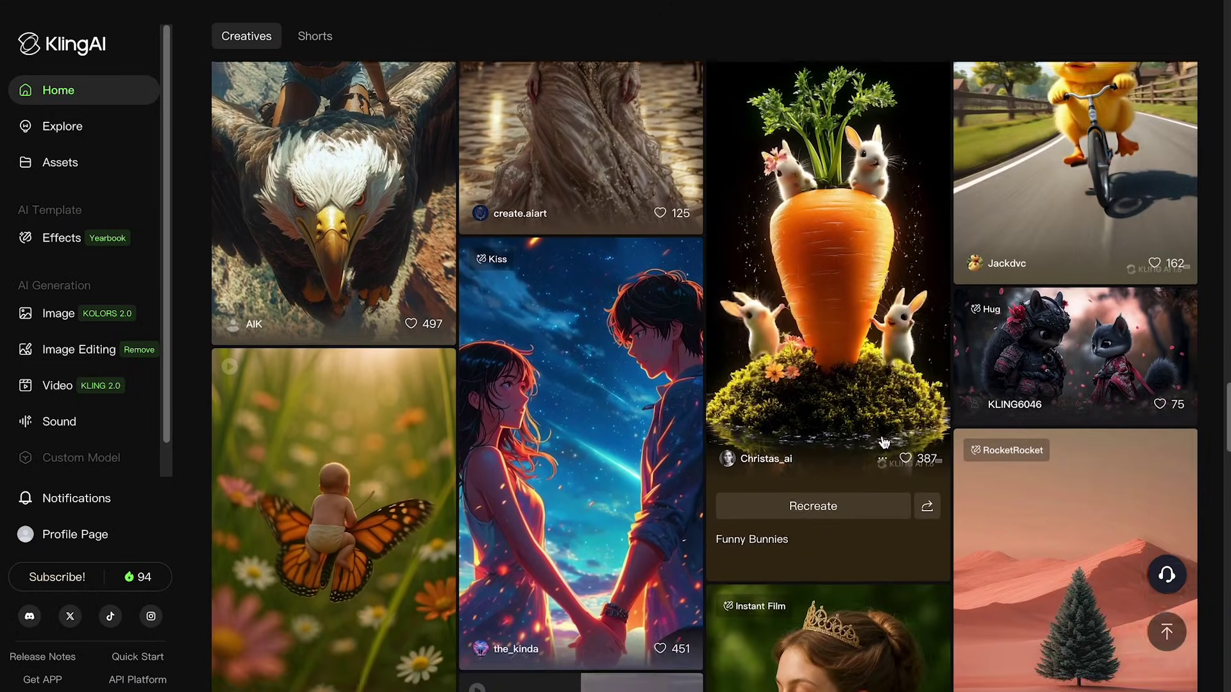
pyautogui.scroll(-2, 884, 443)
pyautogui.click(883, 442)
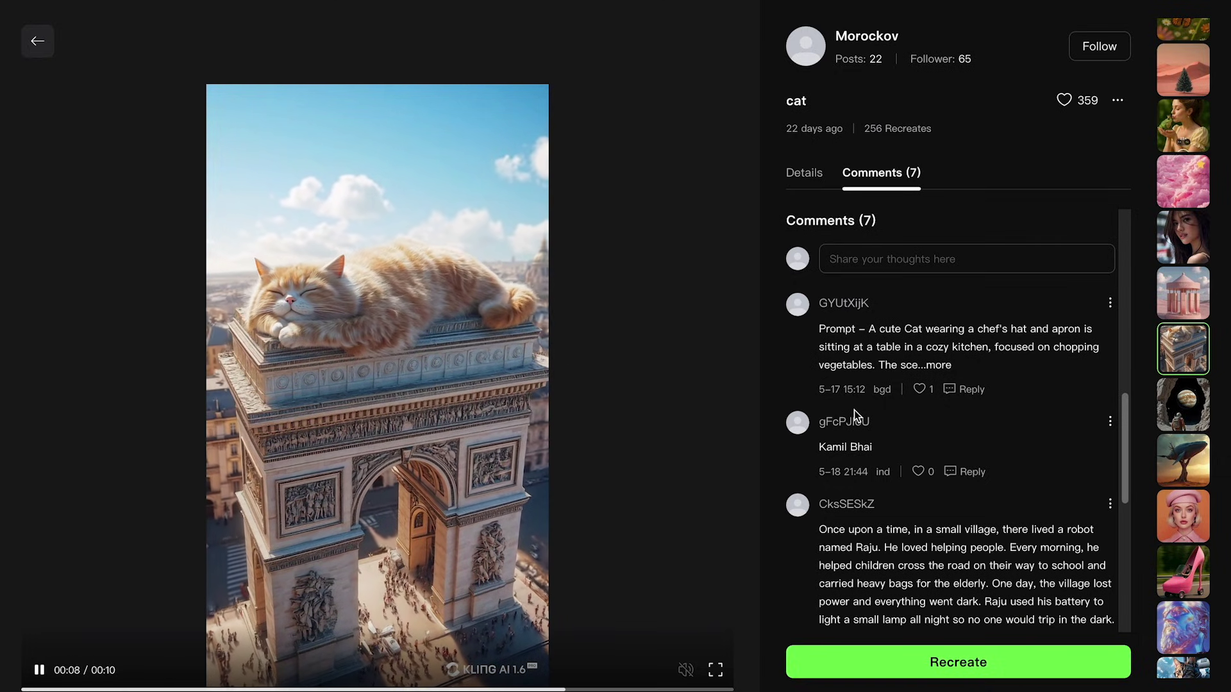
pyautogui.press('Left')
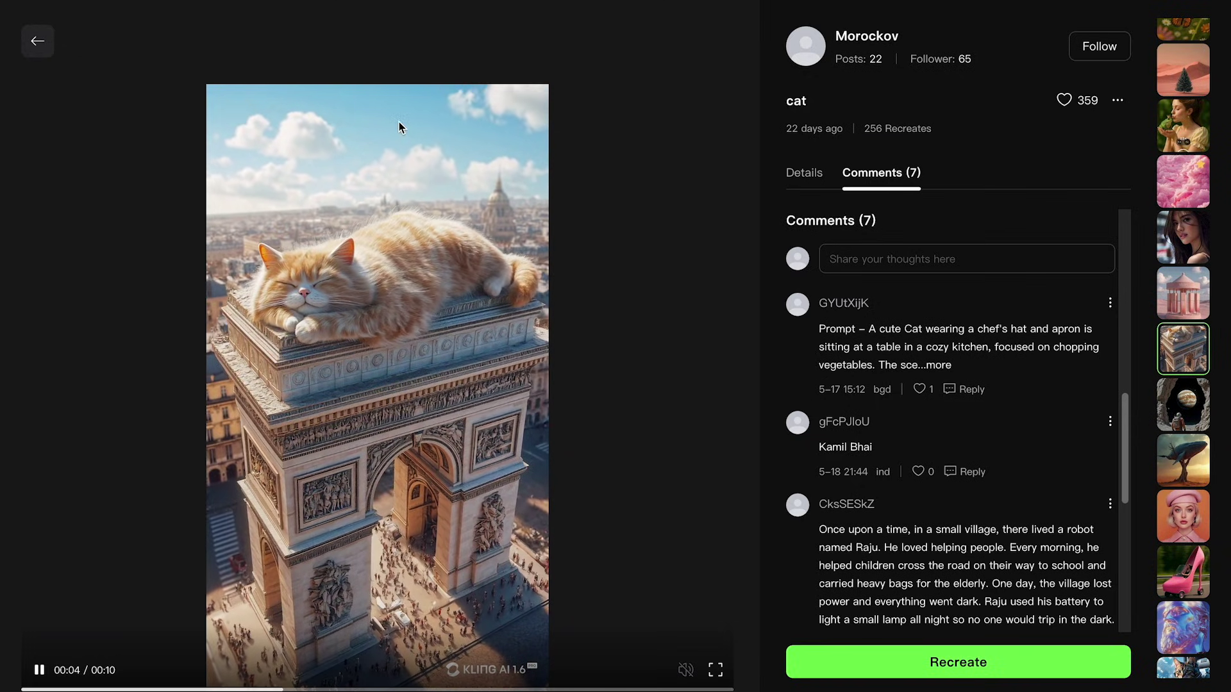
pyautogui.press('Escape')
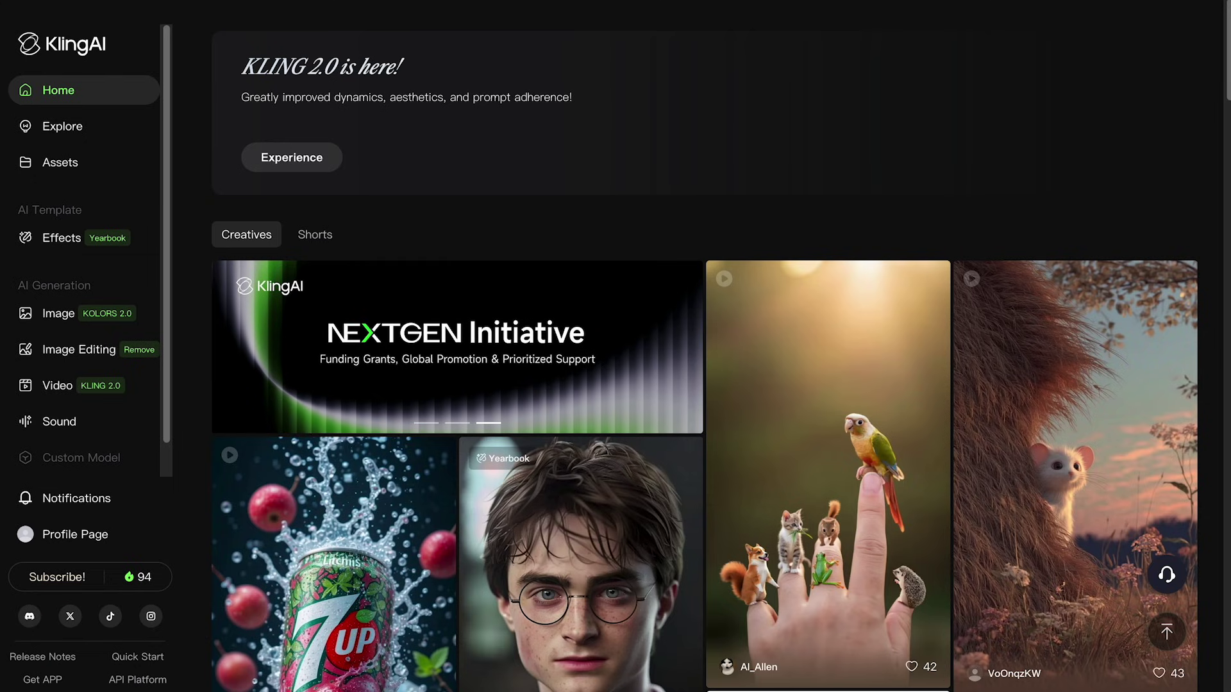